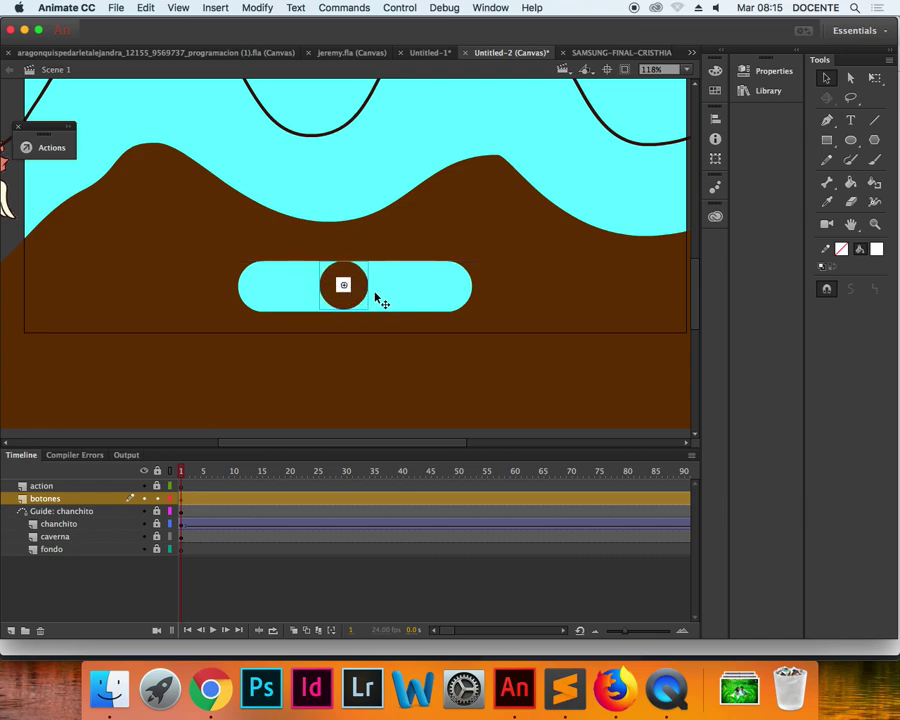
Step: Break the circular stop button apart into its drawing objects and delete the b1 symbol from the library
{"action": "left_click", "coordinate": [376, 297]}
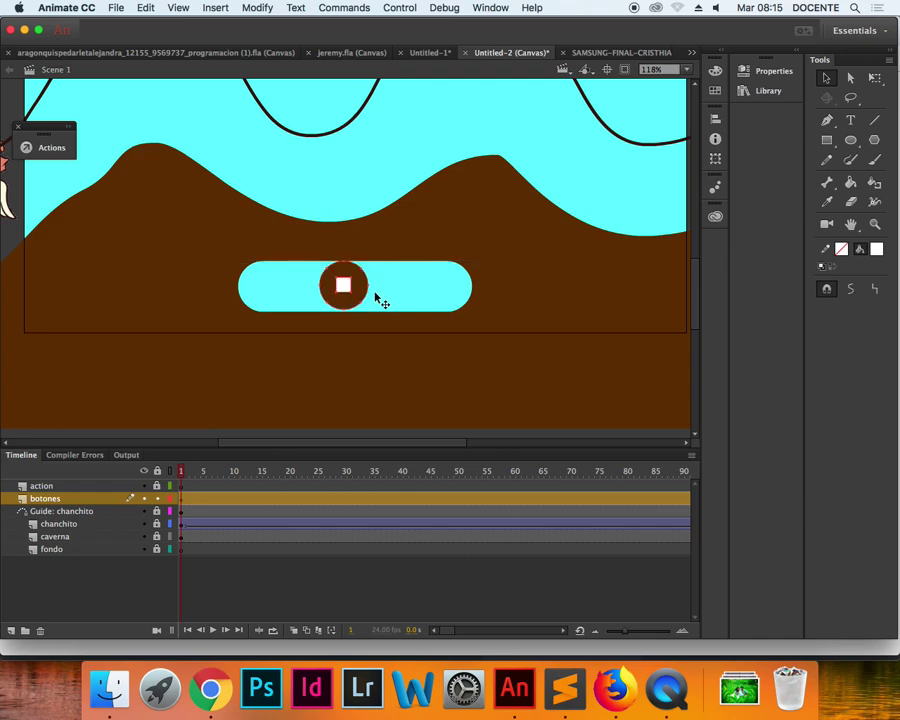
{"action": "left_click", "coordinate": [765, 93]}
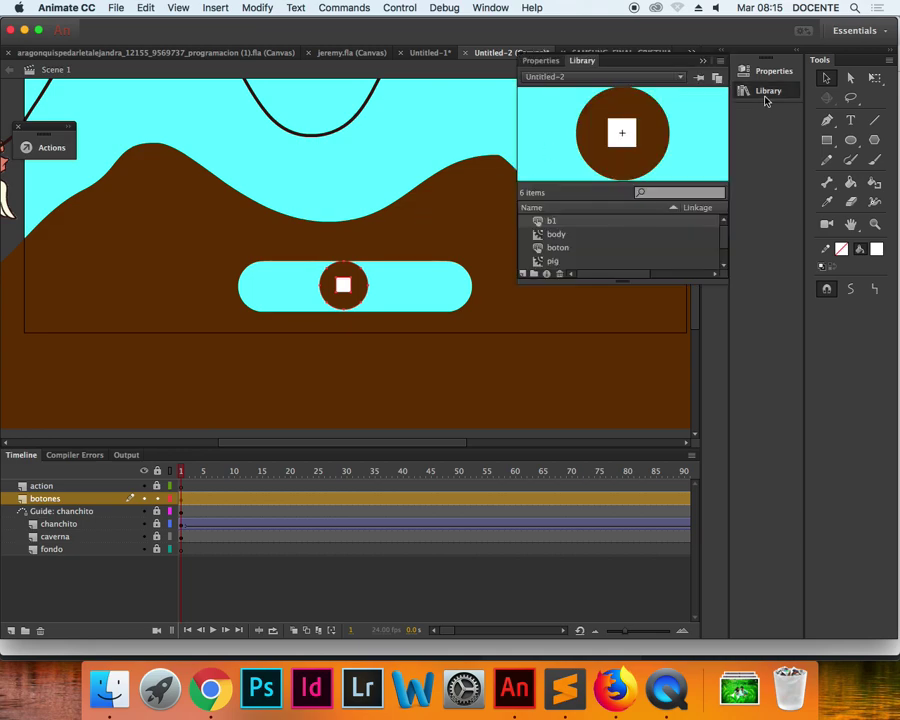
{"action": "left_click", "coordinate": [552, 228]}
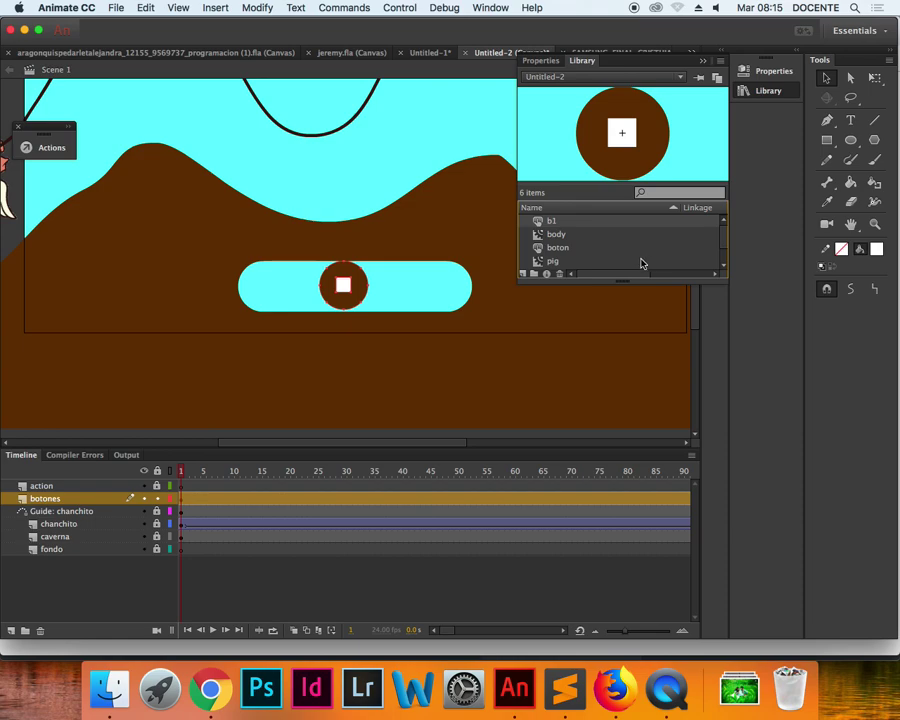
{"action": "scroll", "coordinate": [641, 263], "scroll_direction": "down", "scroll_amount": 1}
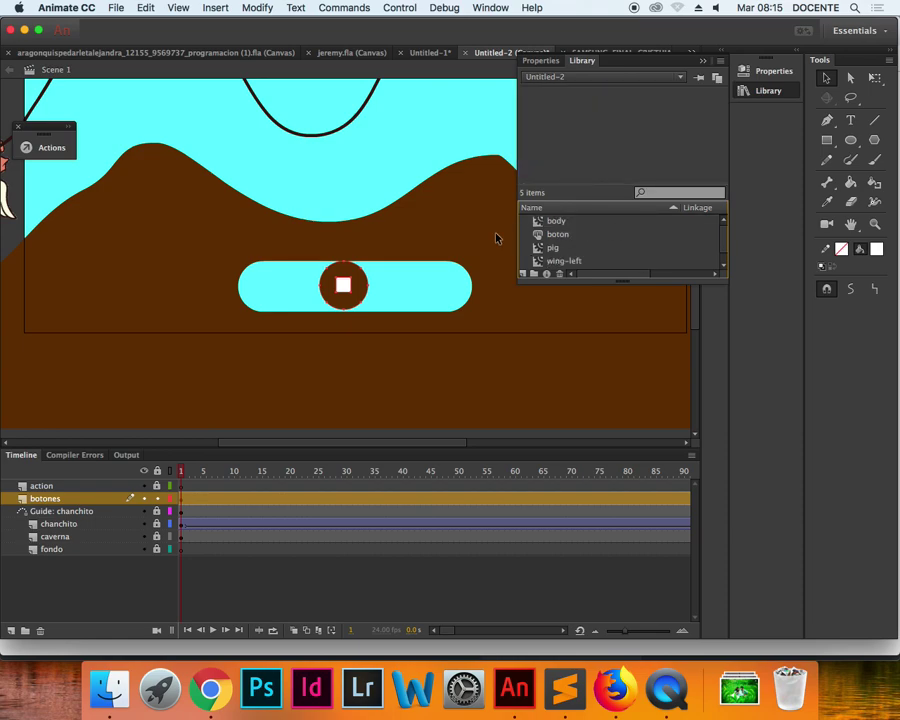
{"action": "left_click", "coordinate": [396, 253]}
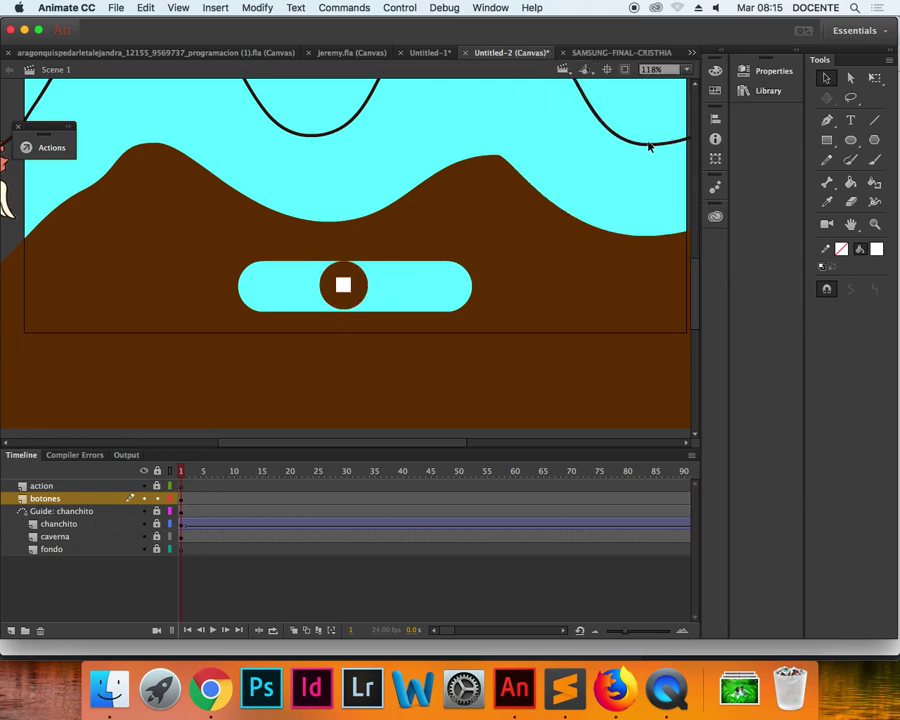
Step: Move the brown circle and white square together to the middle of the rounded cyan bar
{"action": "left_click", "coordinate": [347, 282]}
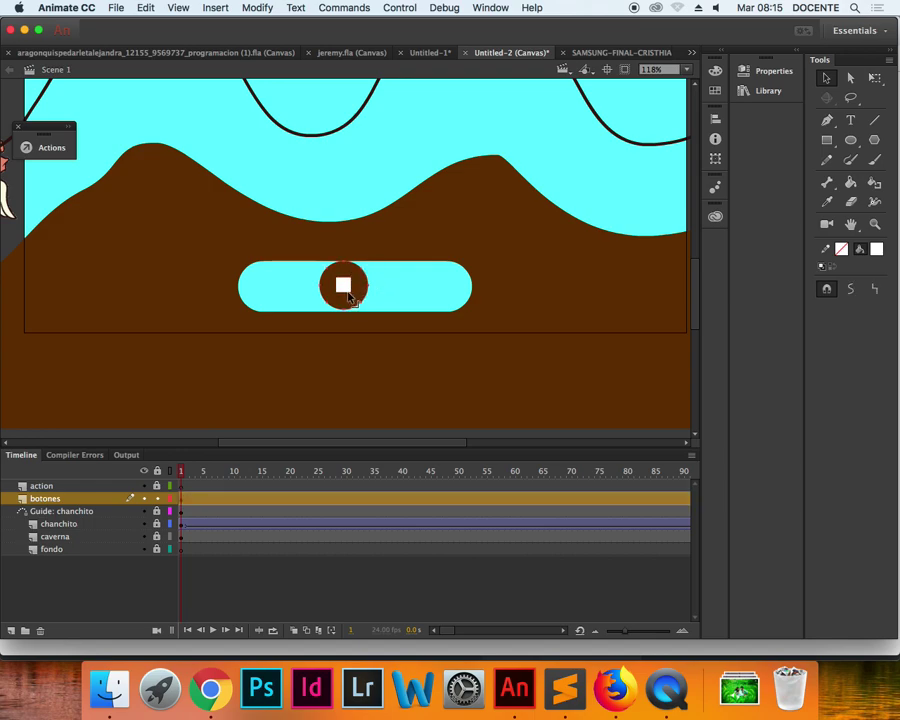
{"action": "left_click", "coordinate": [347, 285]}
{"action": "left_click_drag", "start_coordinate": [361, 283], "coordinate": [380, 291]}
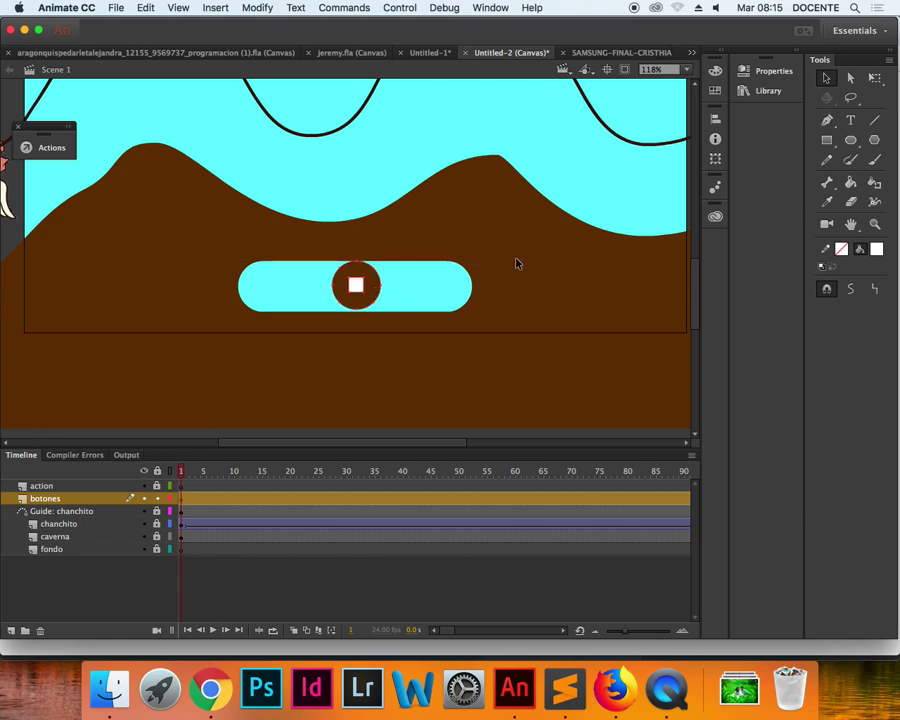
Step: Convert the selected circle and square into a Button symbol named b1
{"action": "right_click", "coordinate": [369, 275]}
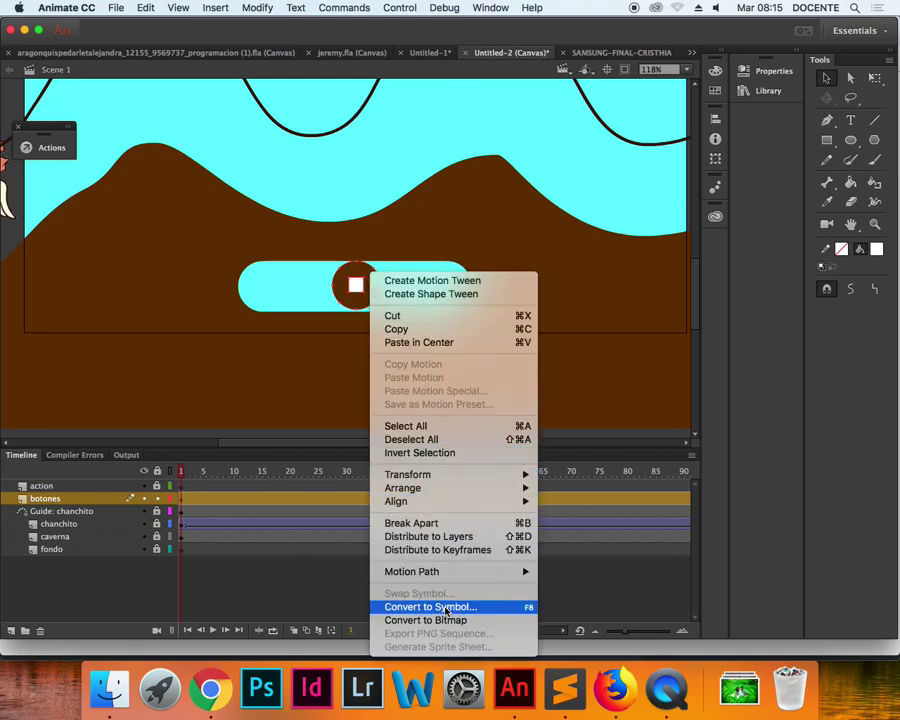
{"action": "left_click", "coordinate": [446, 607]}
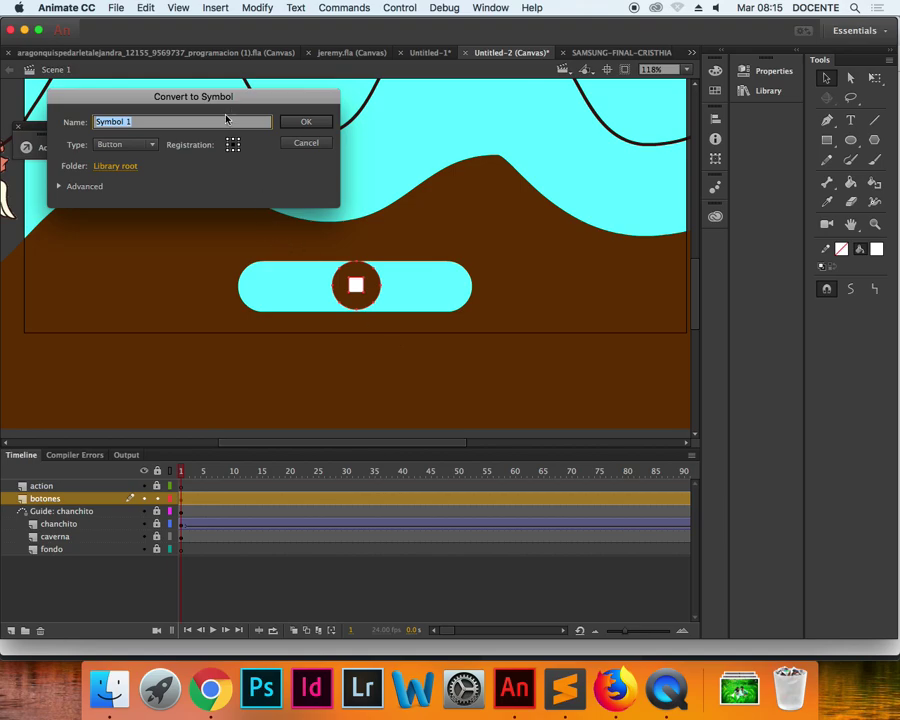
{"action": "type", "text": "b1"}
{"action": "left_click", "coordinate": [132, 147]}
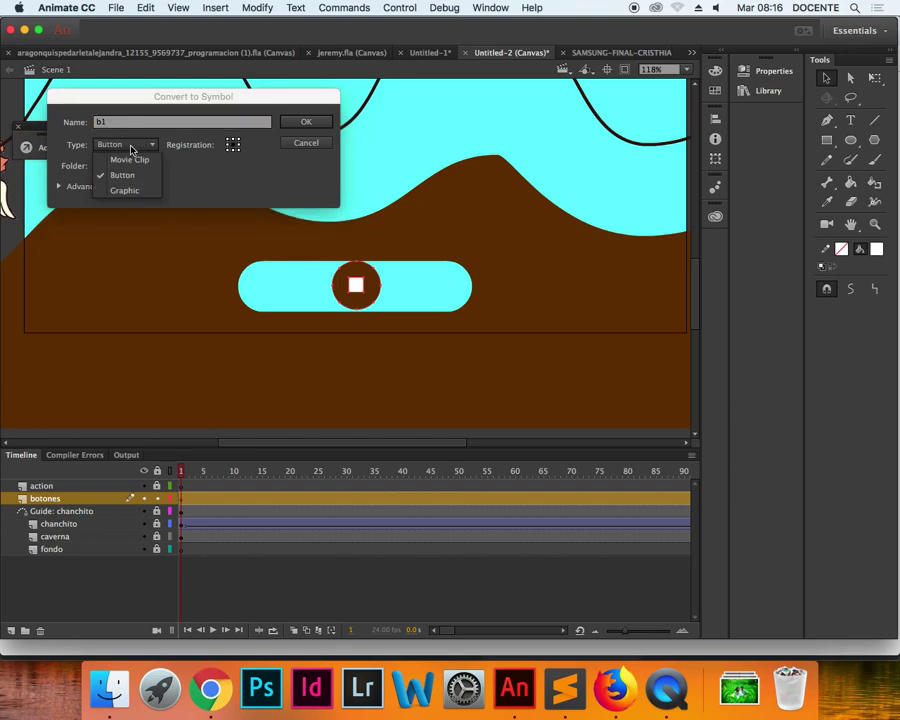
{"action": "left_click", "coordinate": [127, 175]}
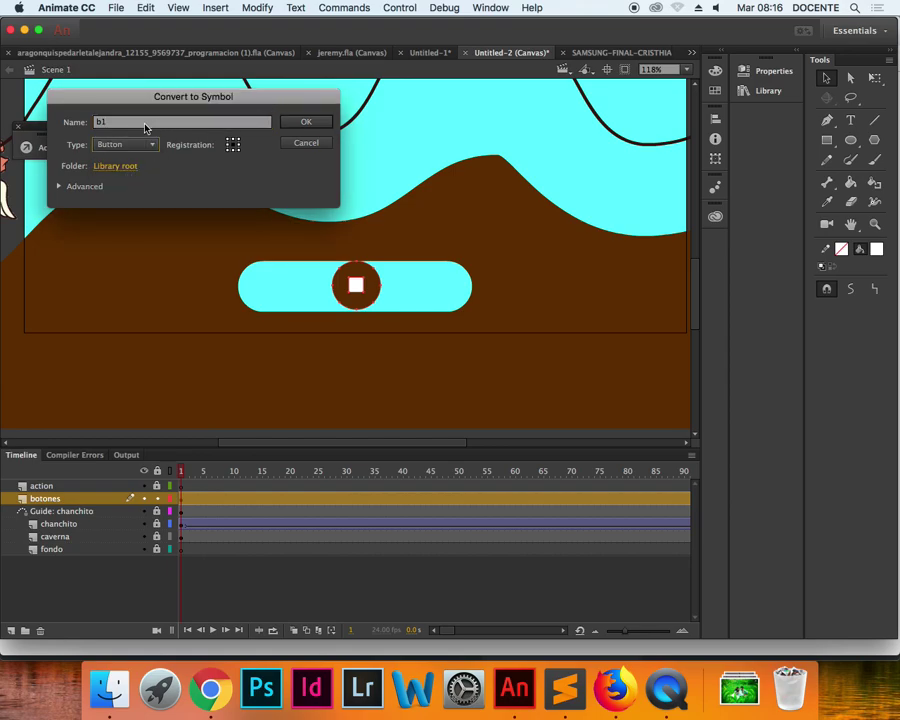
{"action": "left_click", "coordinate": [303, 123]}
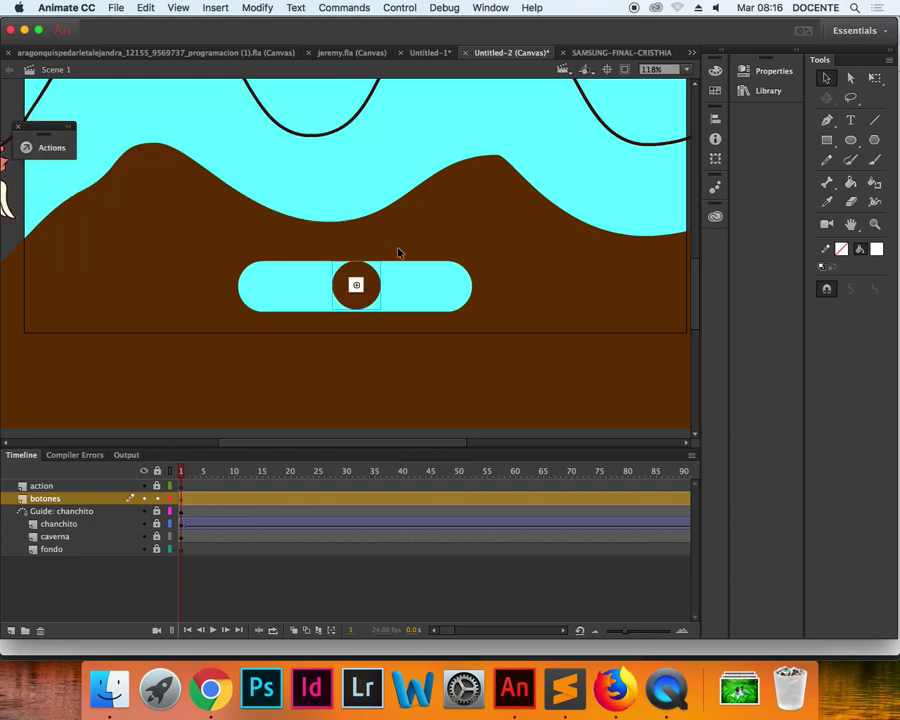
Step: Open the b1 button for editing and add a keyframe for its Over state
{"action": "double_click", "coordinate": [370, 292]}
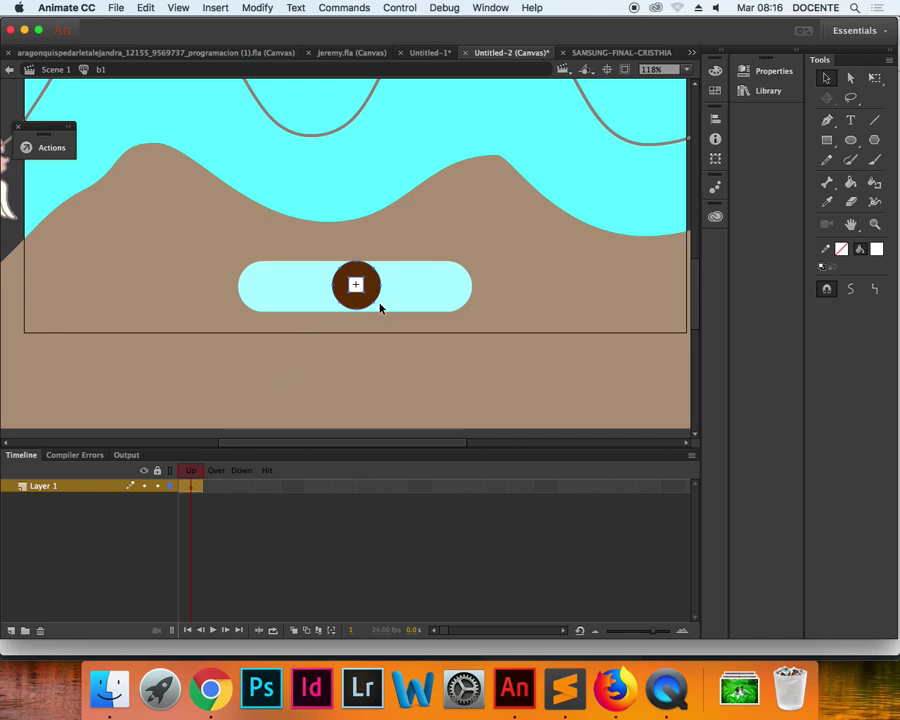
{"action": "left_click", "coordinate": [216, 486]}
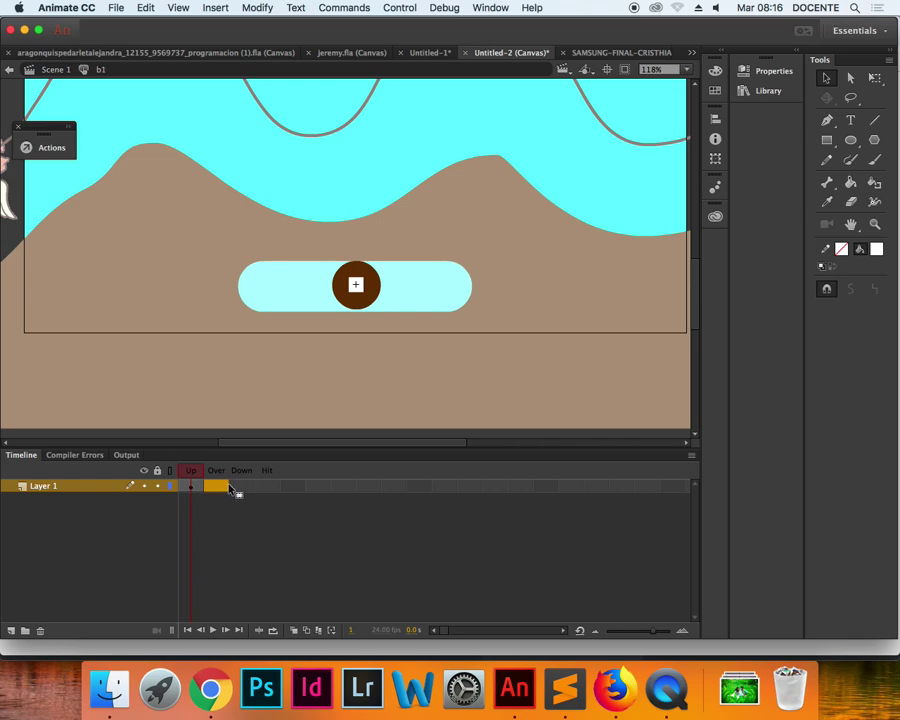
{"action": "left_click", "coordinate": [240, 487]}
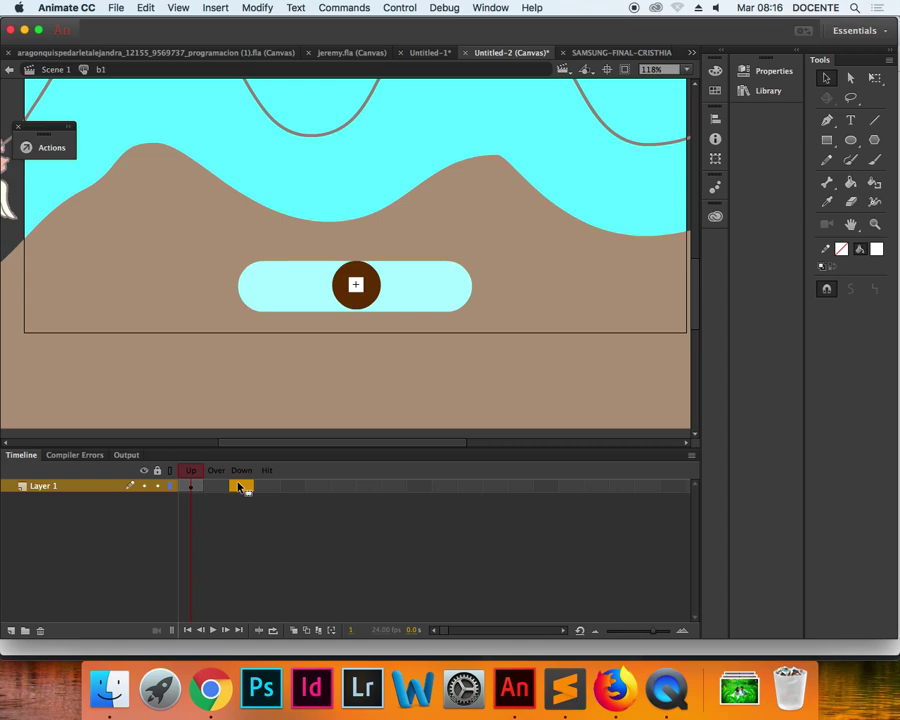
{"action": "left_click_drag", "start_coordinate": [239, 486], "coordinate": [262, 490]}
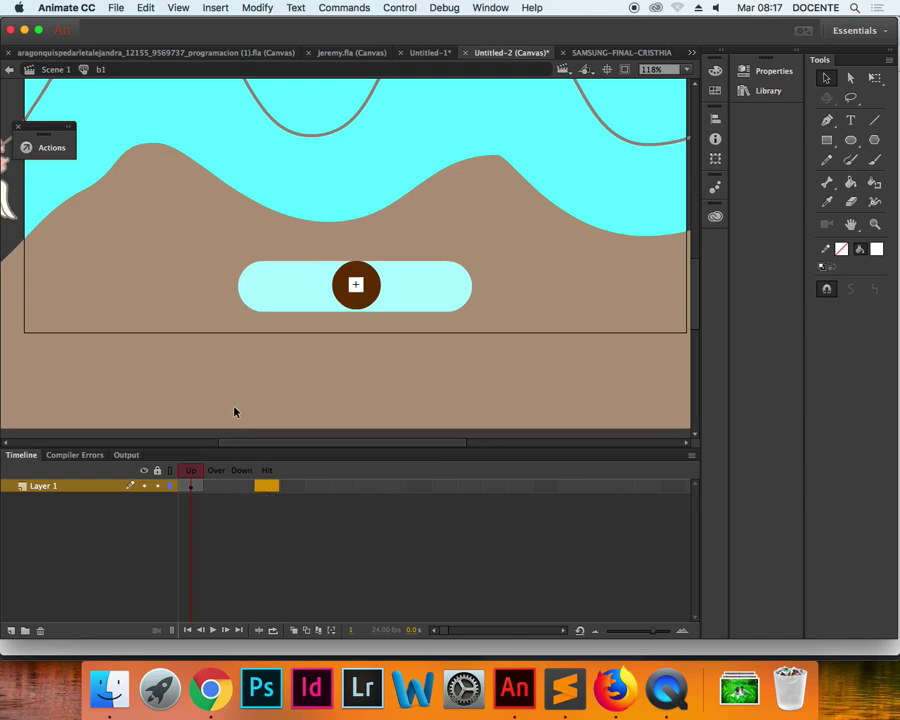
{"action": "left_click", "coordinate": [192, 487]}
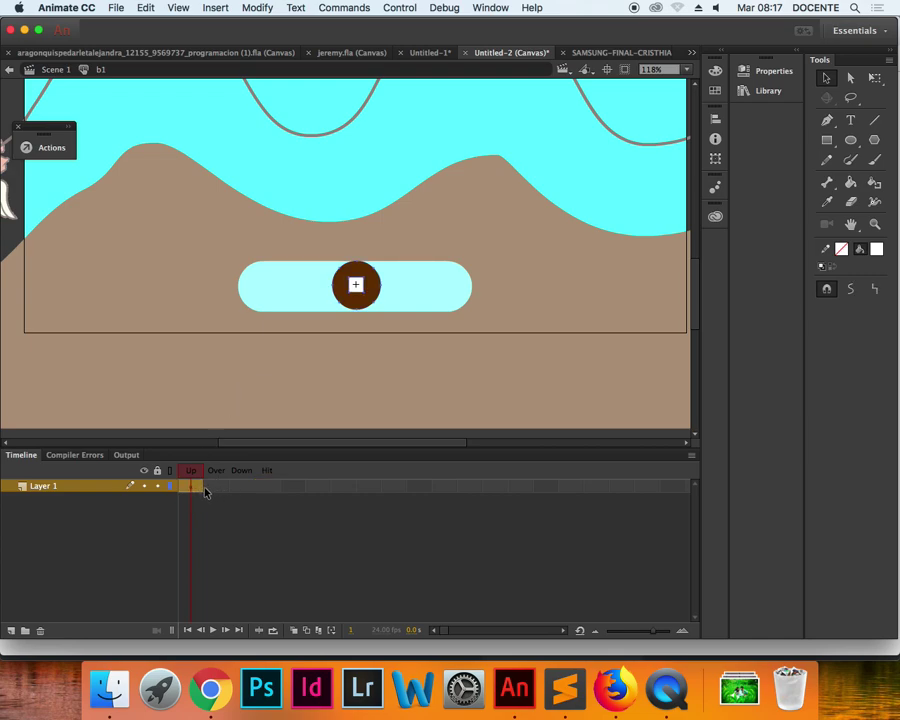
{"action": "left_click_drag", "start_coordinate": [206, 492], "coordinate": [220, 492]}
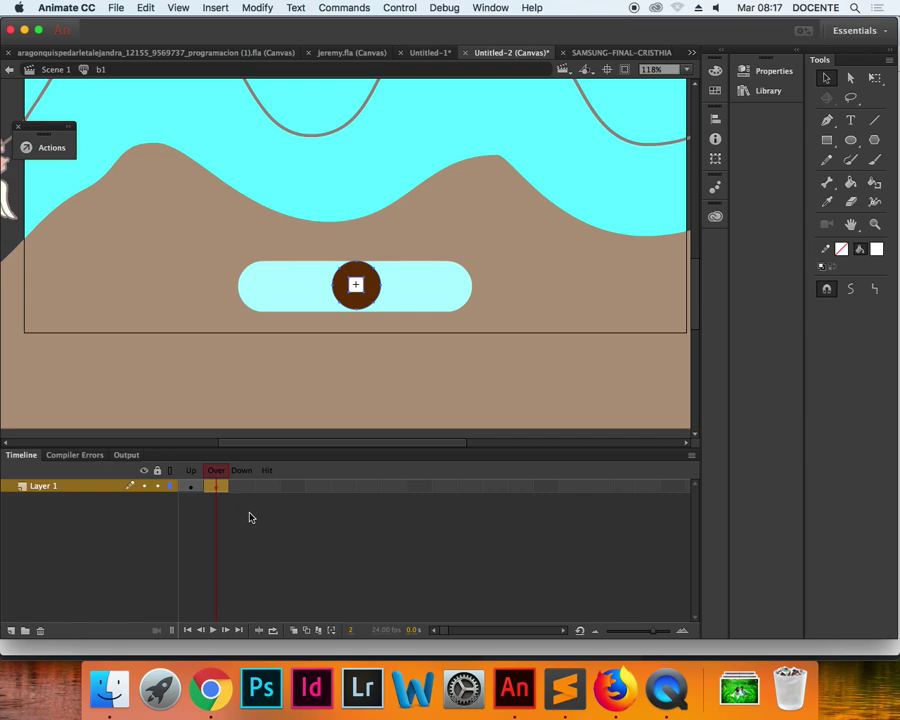
{"action": "left_click", "coordinate": [190, 486]}
{"action": "left_click", "coordinate": [224, 487]}
Step: Change the fill of the white square to yellow in the Over state
{"action": "left_click", "coordinate": [390, 329]}
{"action": "left_click", "coordinate": [366, 309]}
{"action": "left_click", "coordinate": [363, 313]}
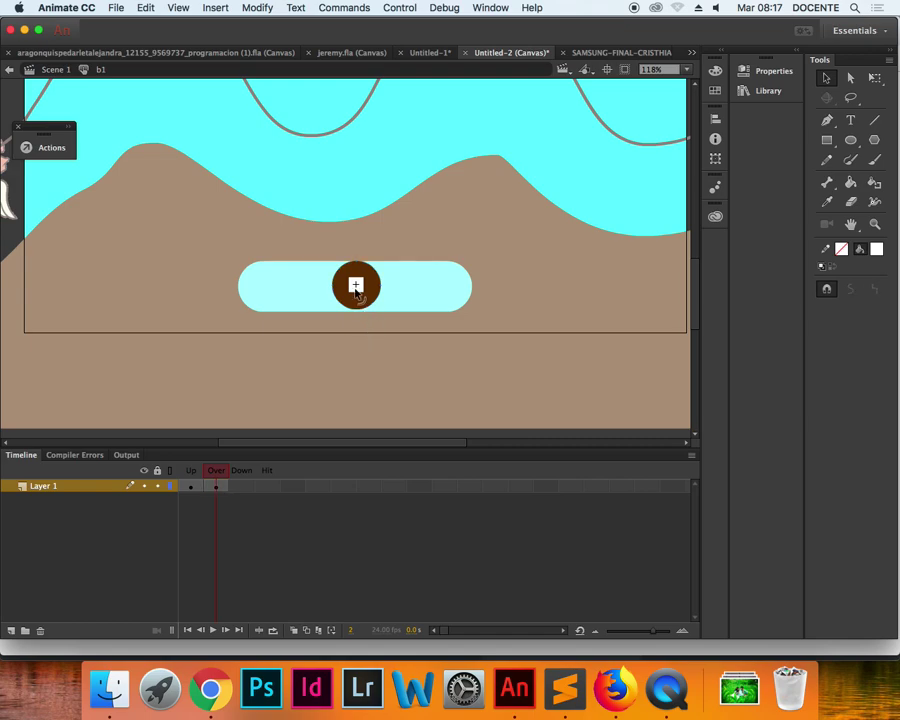
{"action": "left_click", "coordinate": [356, 289]}
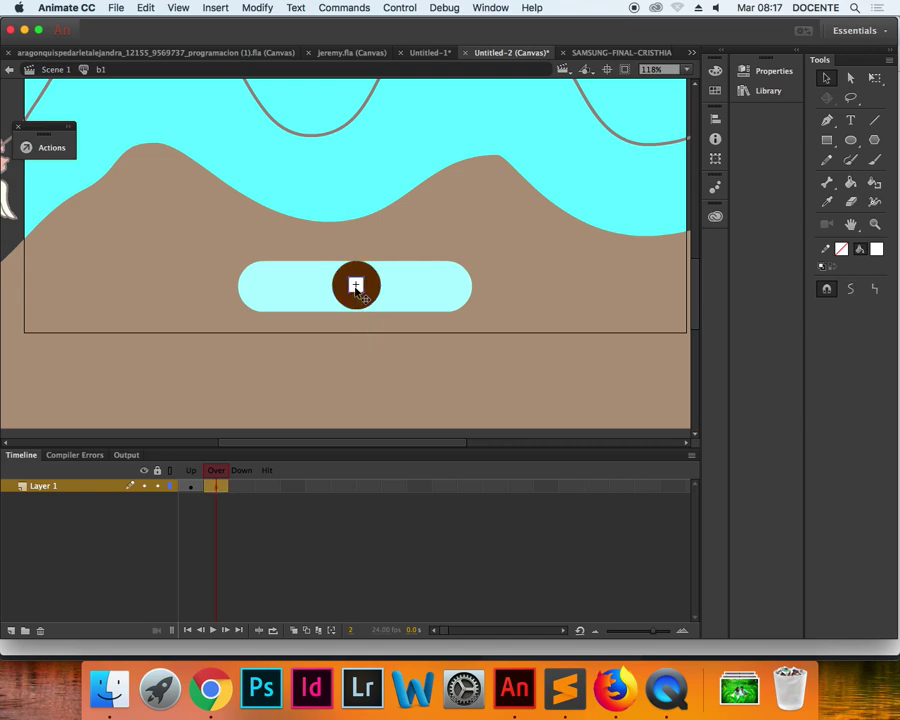
{"action": "left_click", "coordinate": [772, 71]}
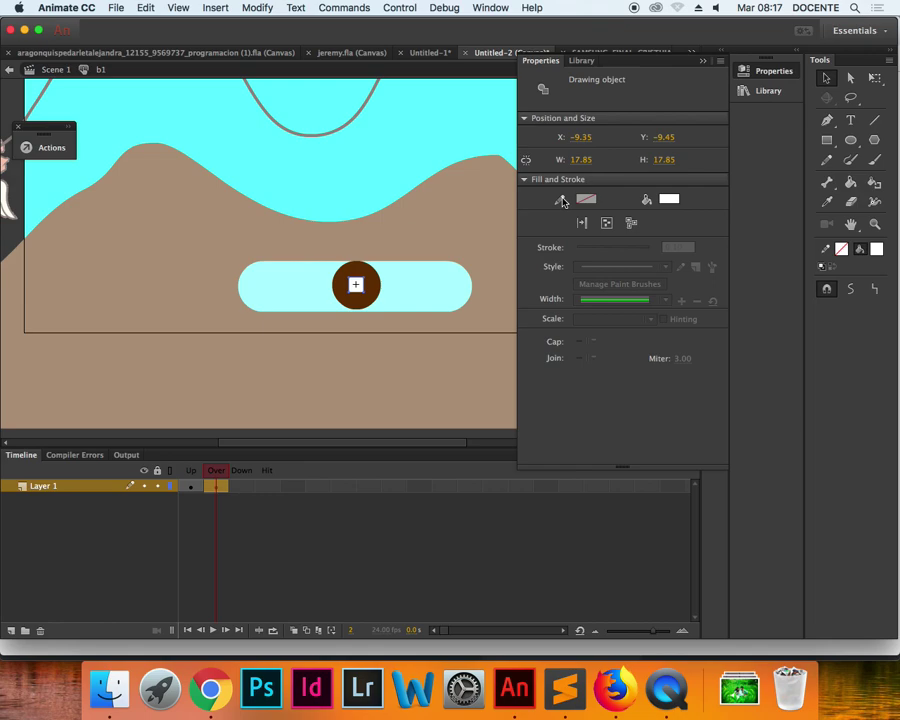
{"action": "left_click", "coordinate": [669, 200]}
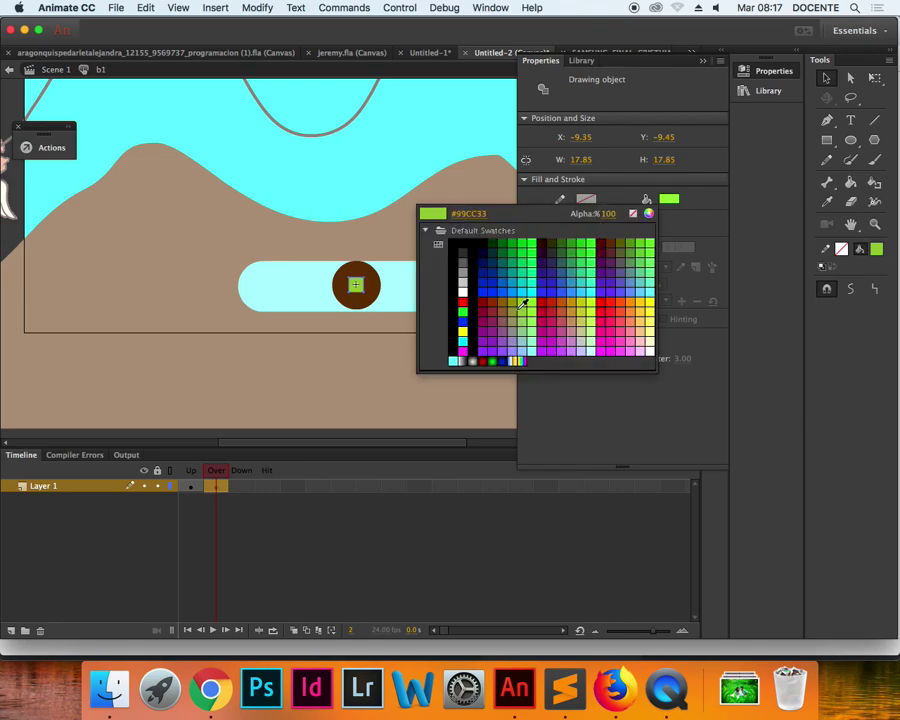
{"action": "left_click", "coordinate": [464, 329]}
{"action": "left_click", "coordinate": [410, 302]}
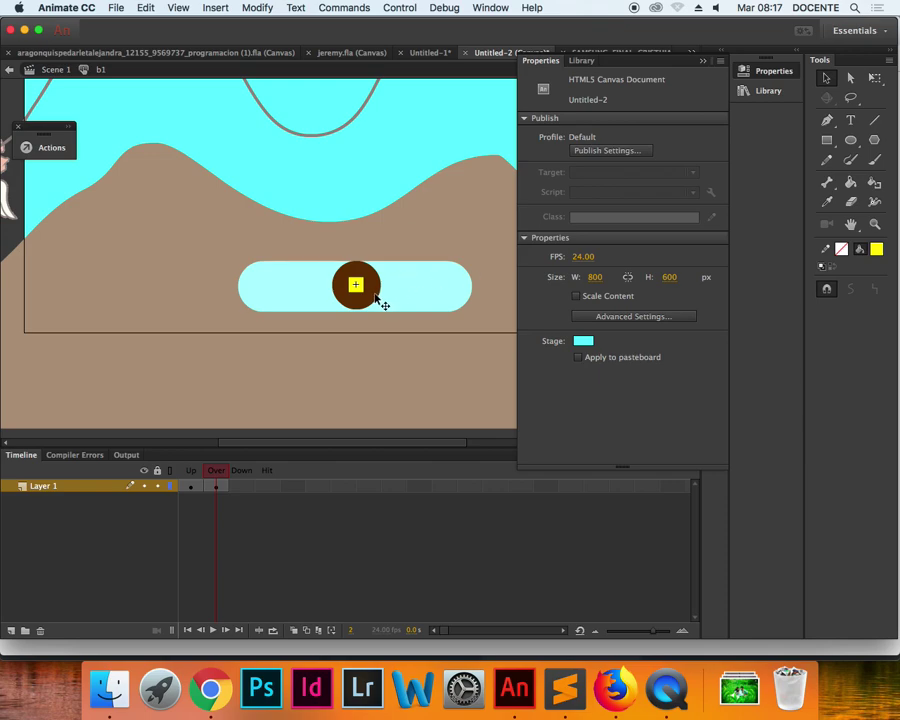
Step: Add a keyframe for the Down state and fill its brown circle with yellow
{"action": "left_click", "coordinate": [240, 486]}
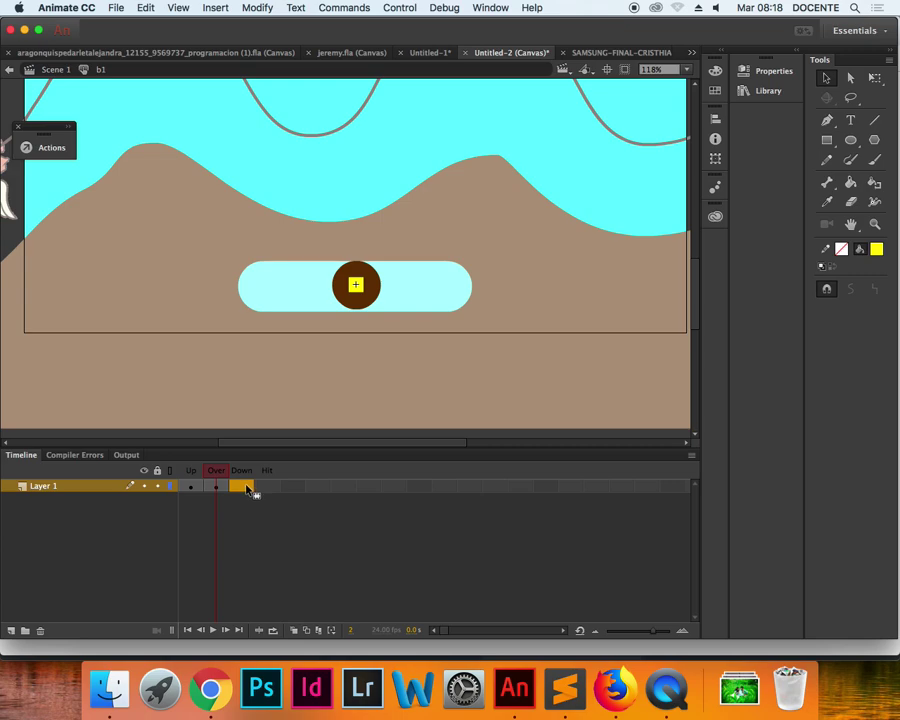
{"action": "left_click", "coordinate": [246, 488]}
{"action": "key", "text": "F6"}
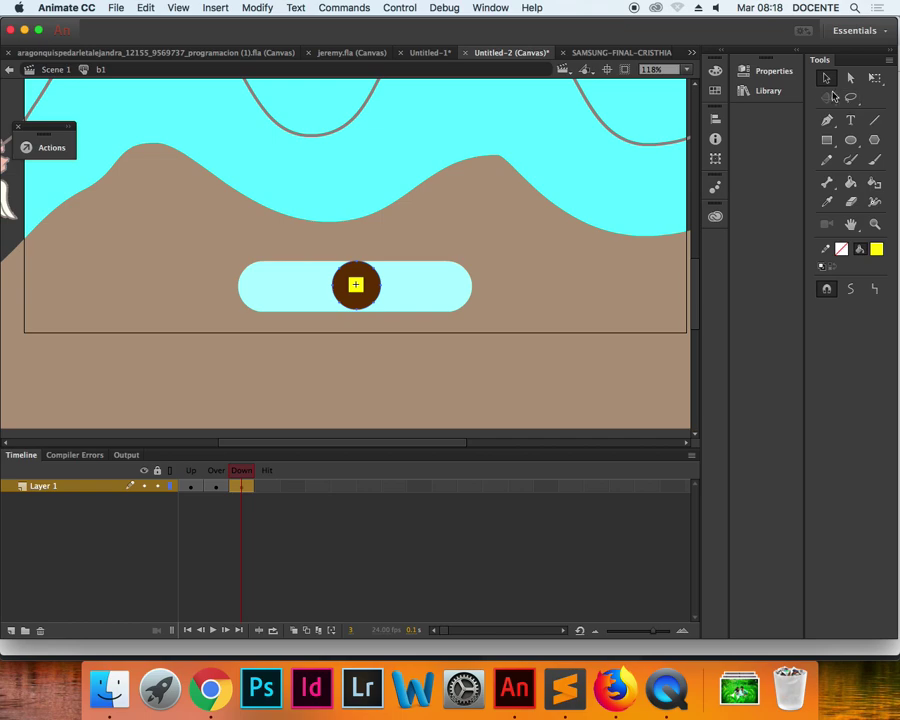
{"action": "left_click", "coordinate": [776, 73]}
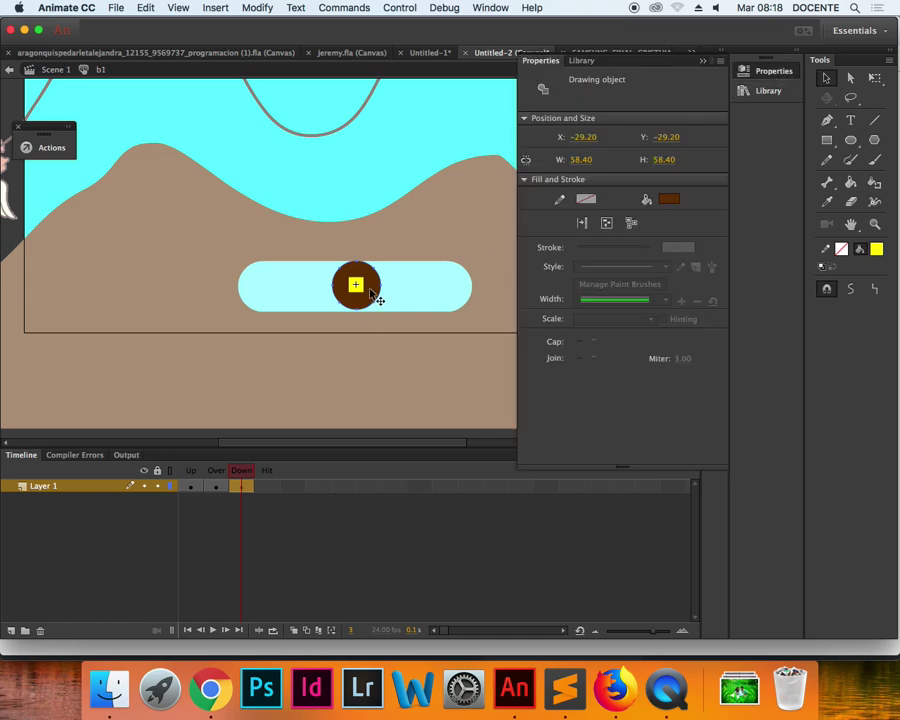
{"action": "left_click", "coordinate": [669, 199]}
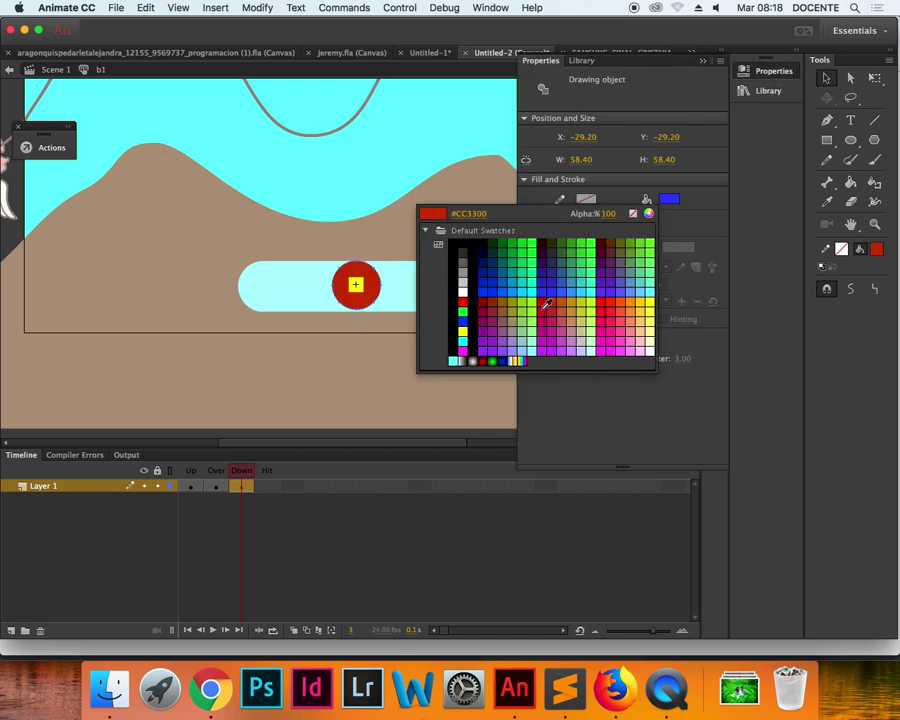
{"action": "left_click", "coordinate": [469, 328]}
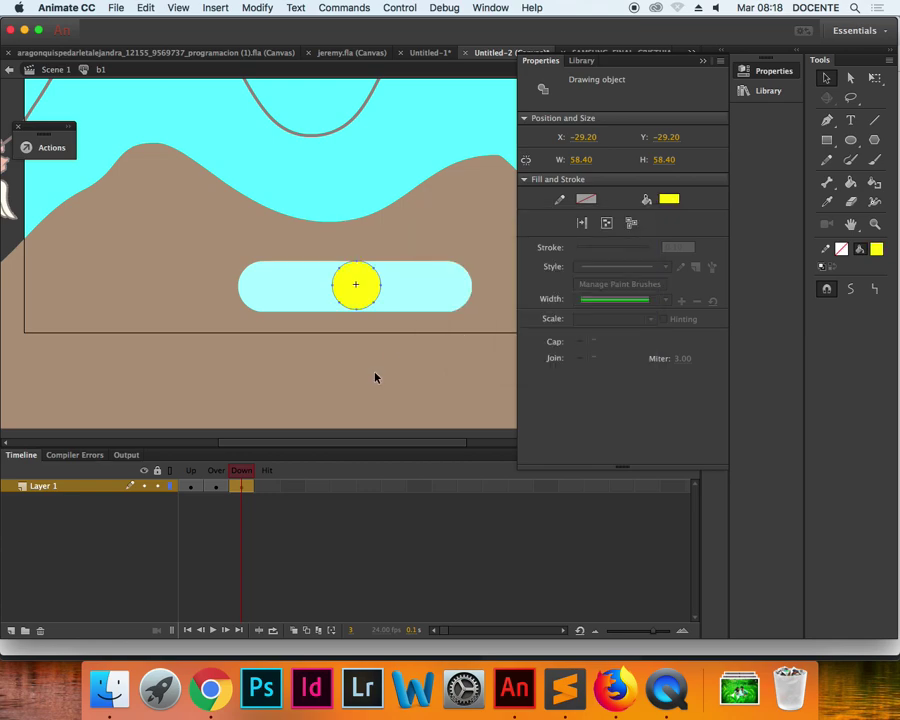
Step: Fill the central square of the Down state with a dark reddish brown
{"action": "left_click", "coordinate": [360, 290]}
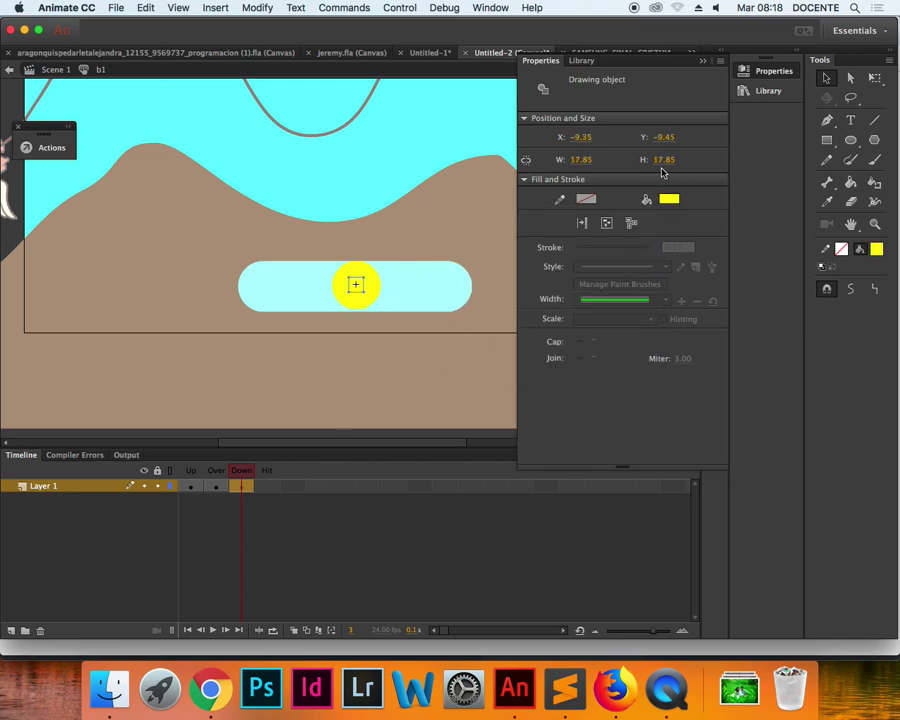
{"action": "left_click", "coordinate": [669, 198]}
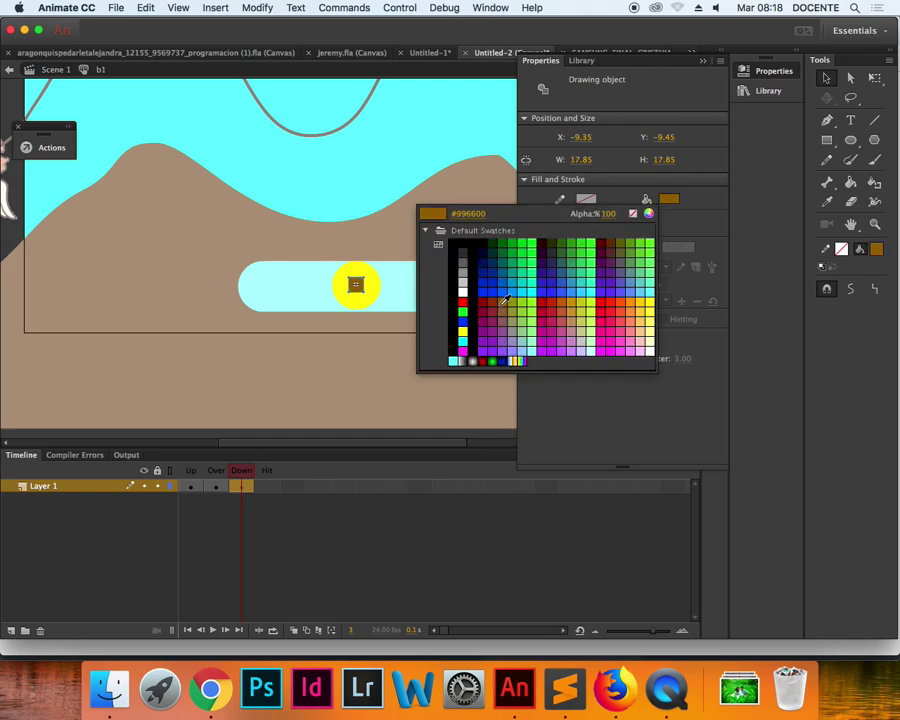
{"action": "left_click", "coordinate": [614, 247]}
{"action": "left_click", "coordinate": [406, 245]}
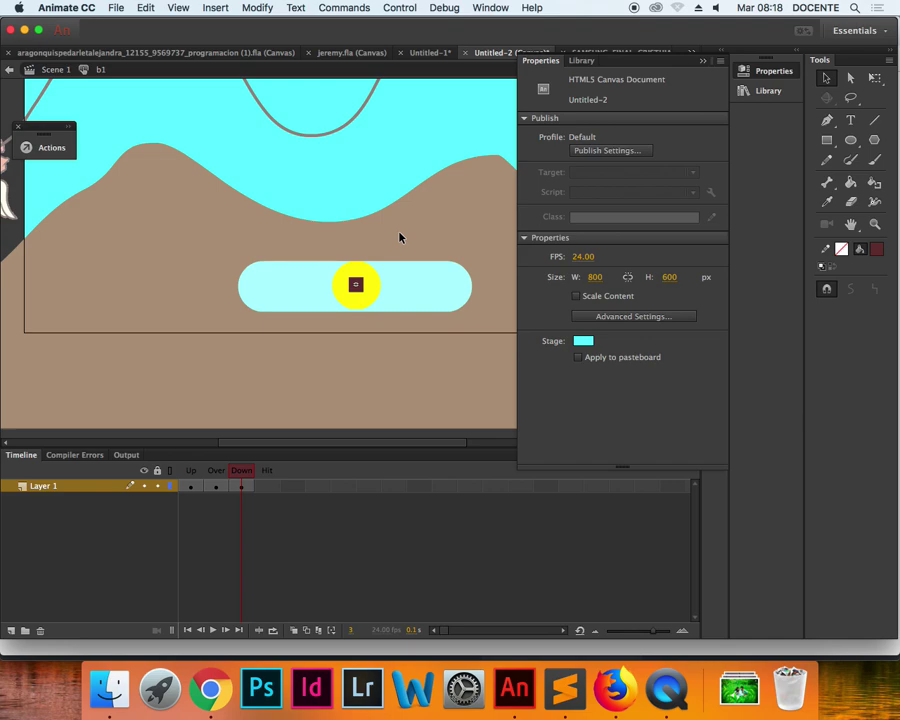
Step: Test the movie in the browser and try the round stop button on the cyan bar
{"action": "key", "text": "super+Return"}
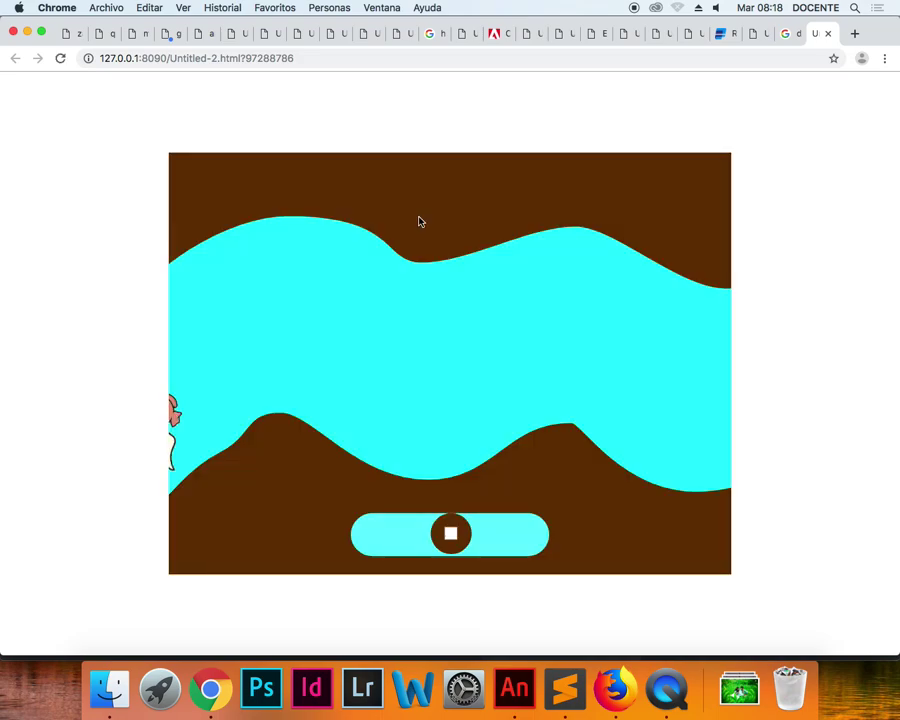
{"action": "left_click", "coordinate": [447, 540]}
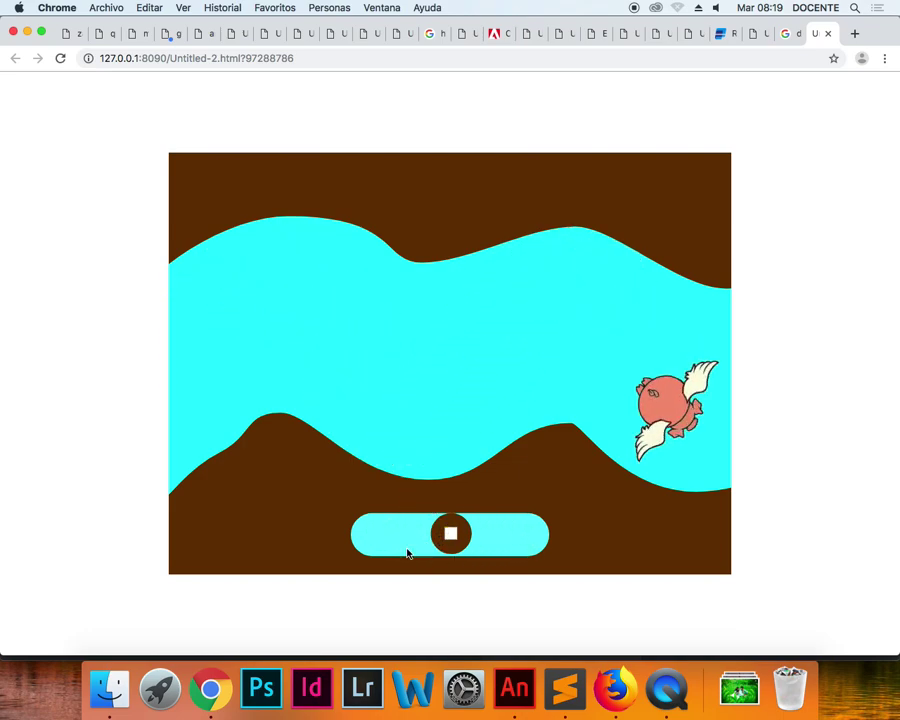
Step: Switch back to Animate and open the yellow circle's drawing object for editing
{"action": "left_click", "coordinate": [517, 686]}
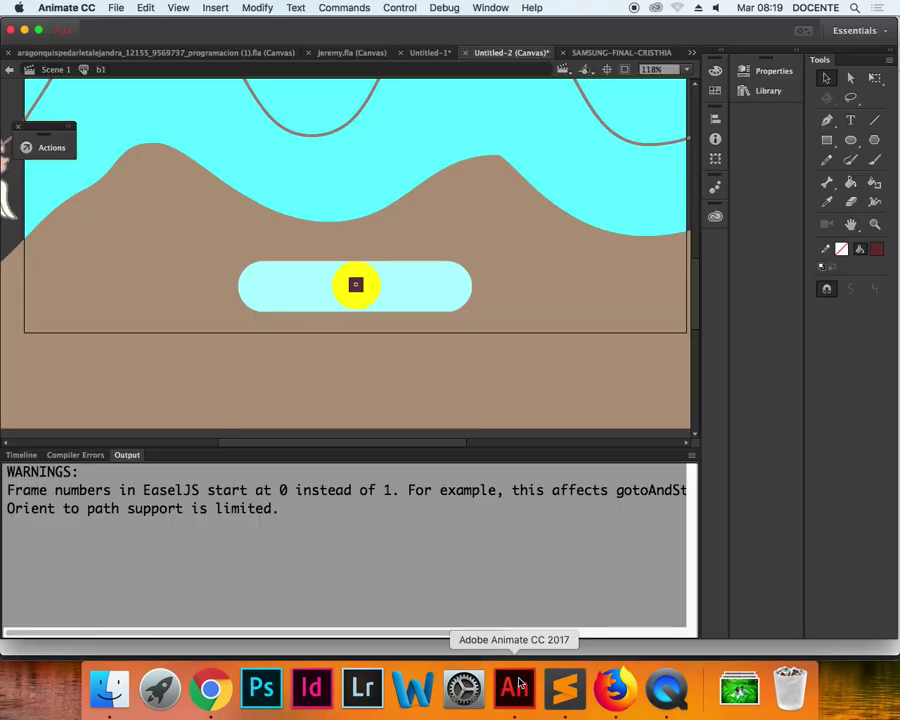
{"action": "double_click", "coordinate": [361, 305]}
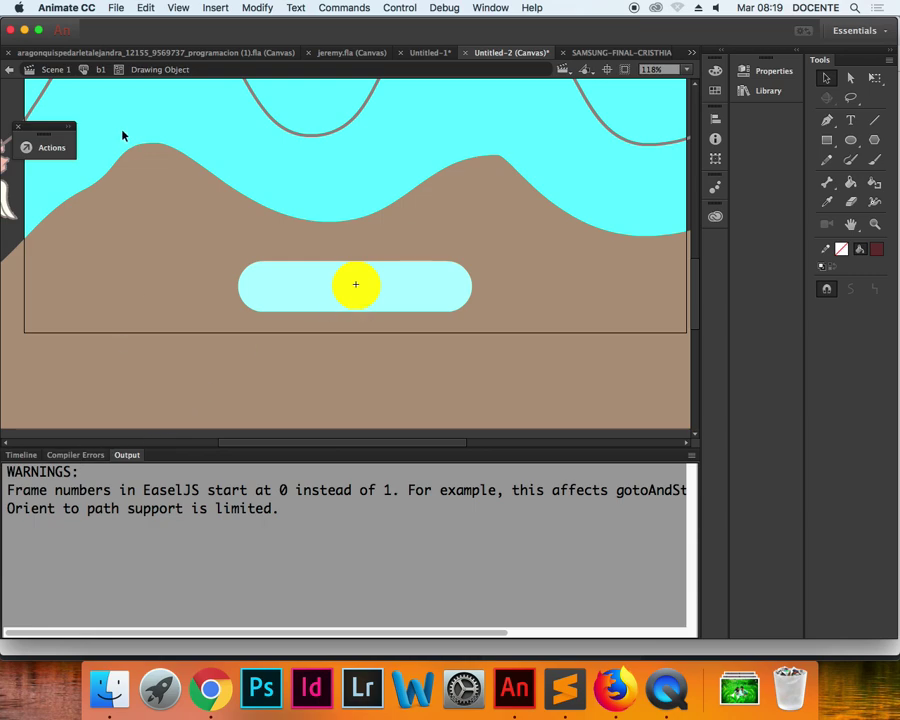
Step: Return to the b1 button symbol and review its Up, Over, Down and Hit frames in the timeline
{"action": "left_click", "coordinate": [100, 71]}
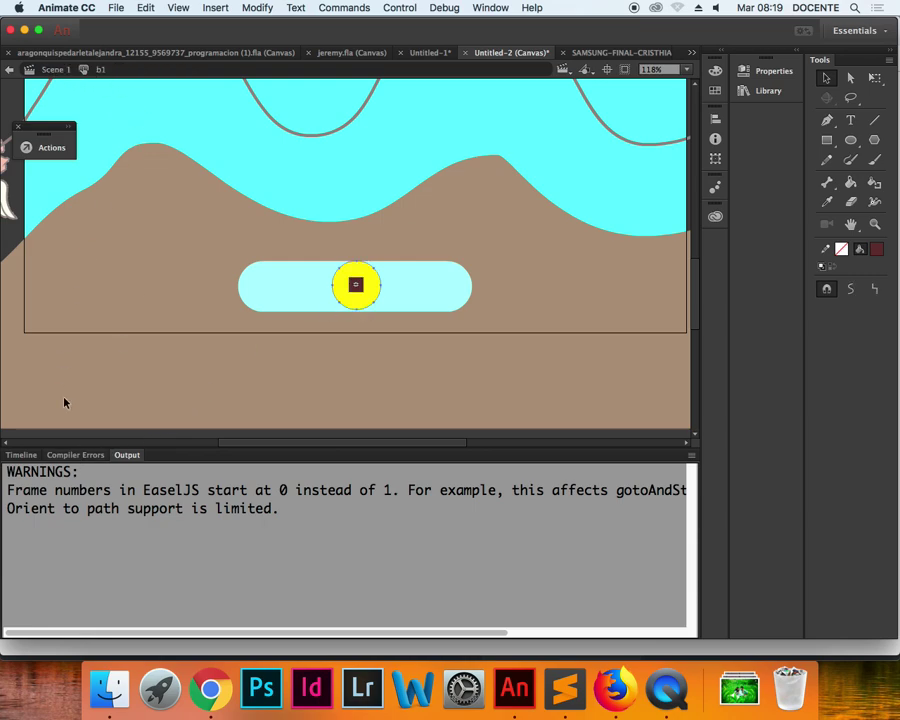
{"action": "left_click", "coordinate": [22, 455]}
{"action": "left_click", "coordinate": [191, 487]}
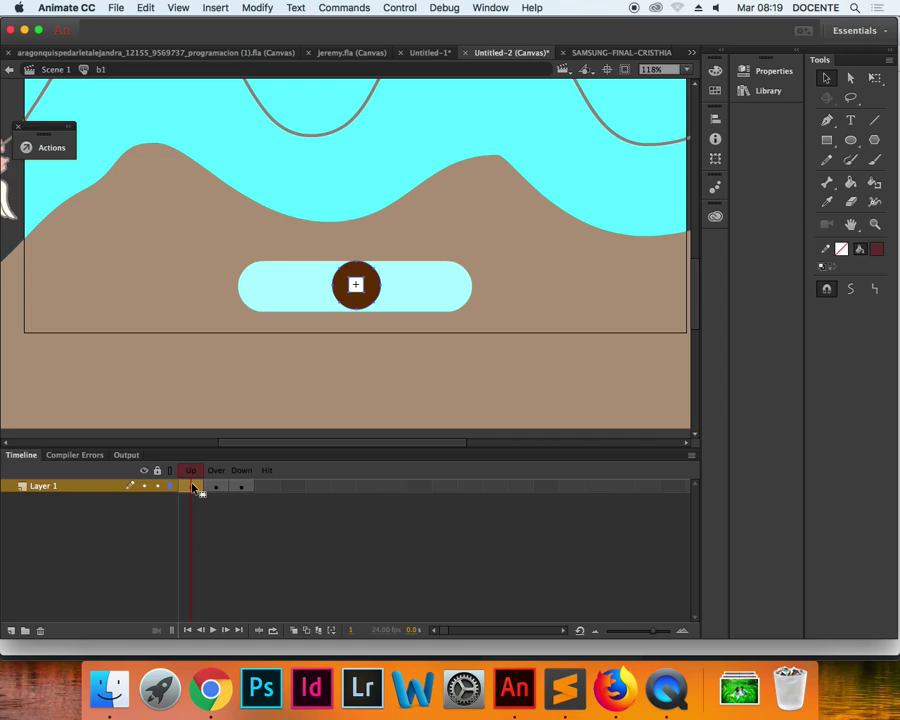
{"action": "left_click", "coordinate": [215, 487]}
{"action": "left_click", "coordinate": [242, 488]}
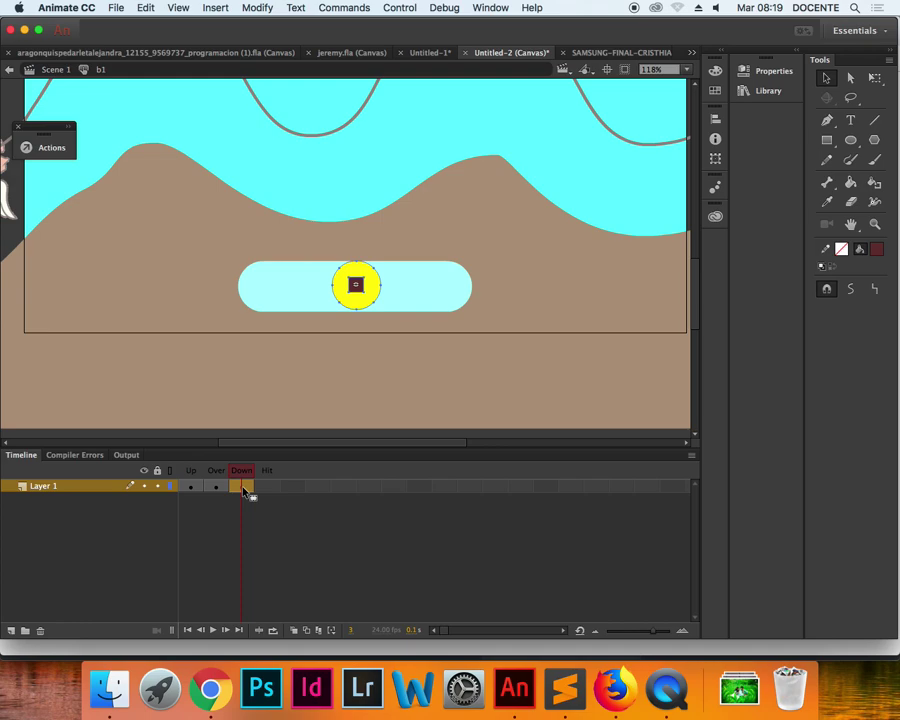
{"action": "left_click", "coordinate": [266, 487]}
{"action": "left_click", "coordinate": [193, 487]}
{"action": "left_click", "coordinate": [218, 487]}
{"action": "left_click", "coordinate": [245, 487]}
{"action": "left_click", "coordinate": [271, 486]}
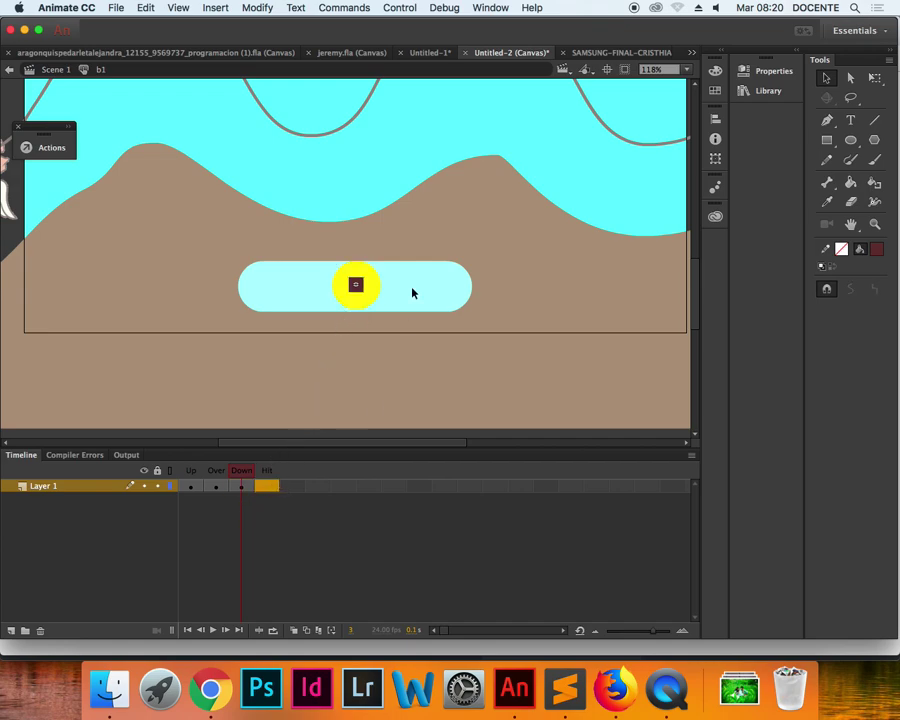
{"action": "left_click", "coordinate": [828, 143]}
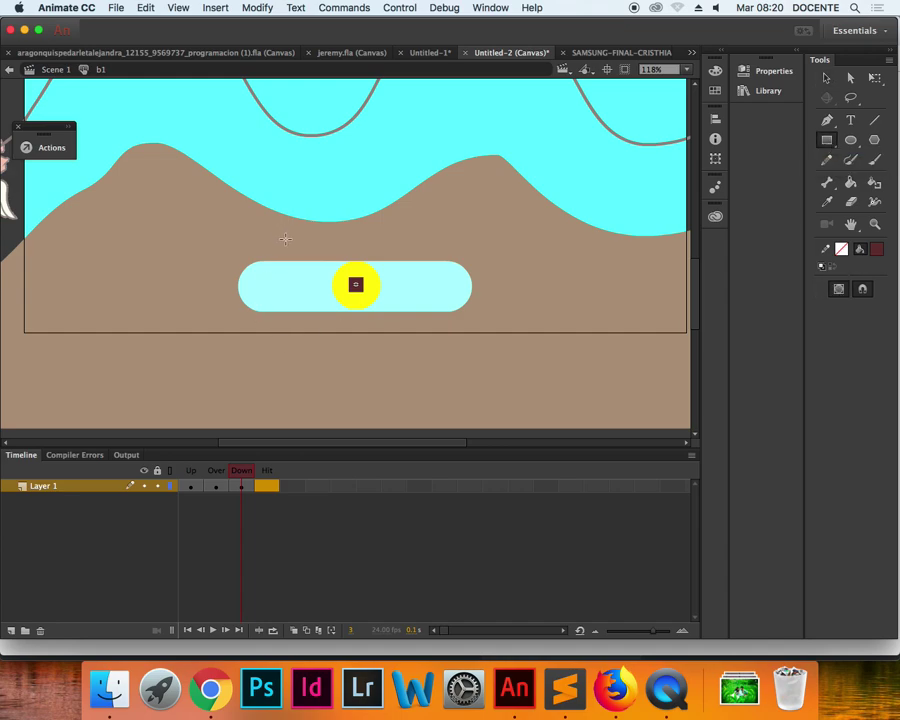
{"action": "left_click_drag", "start_coordinate": [298, 238], "coordinate": [421, 351]}
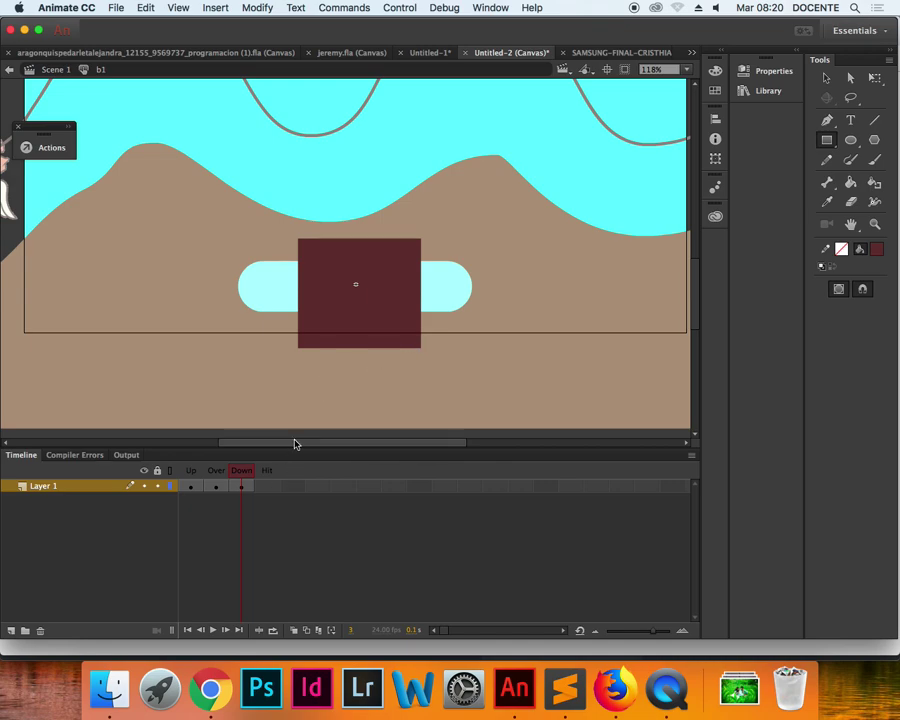
{"action": "key", "text": "ctrl+z"}
Step: Add a keyframe for the Hit state and replace its artwork with a dark reddish brown rectangle larger than the round button
{"action": "left_click", "coordinate": [268, 486]}
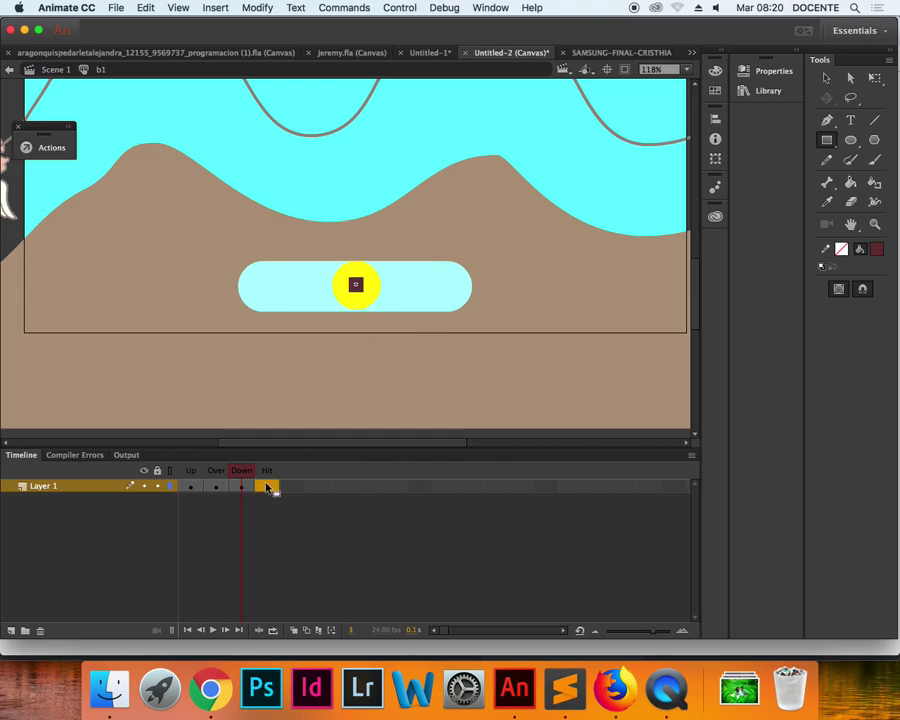
{"action": "key", "text": "F6"}
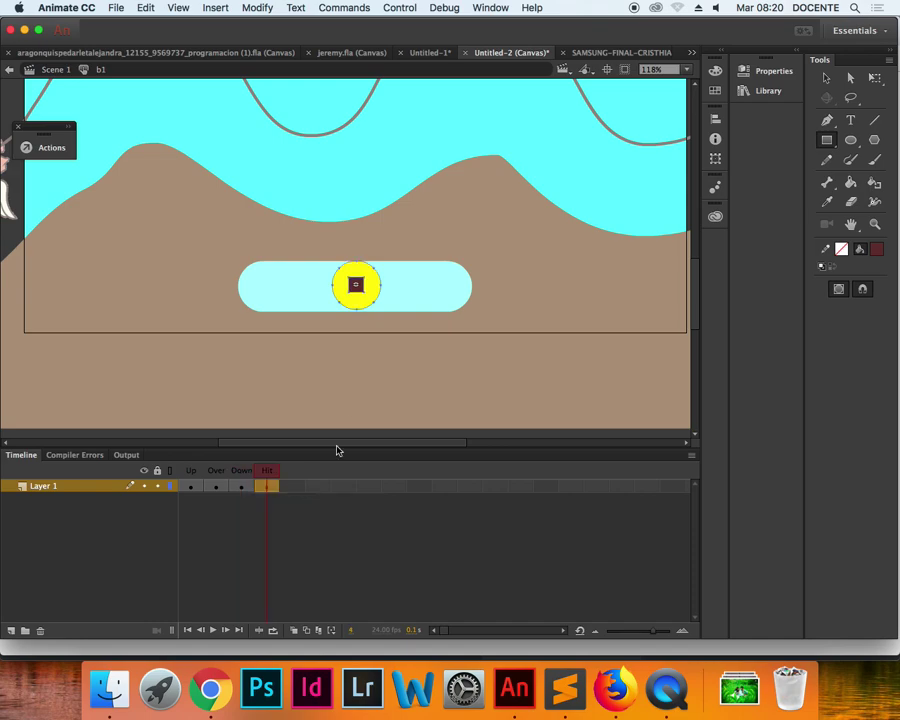
{"action": "key", "text": "Delete"}
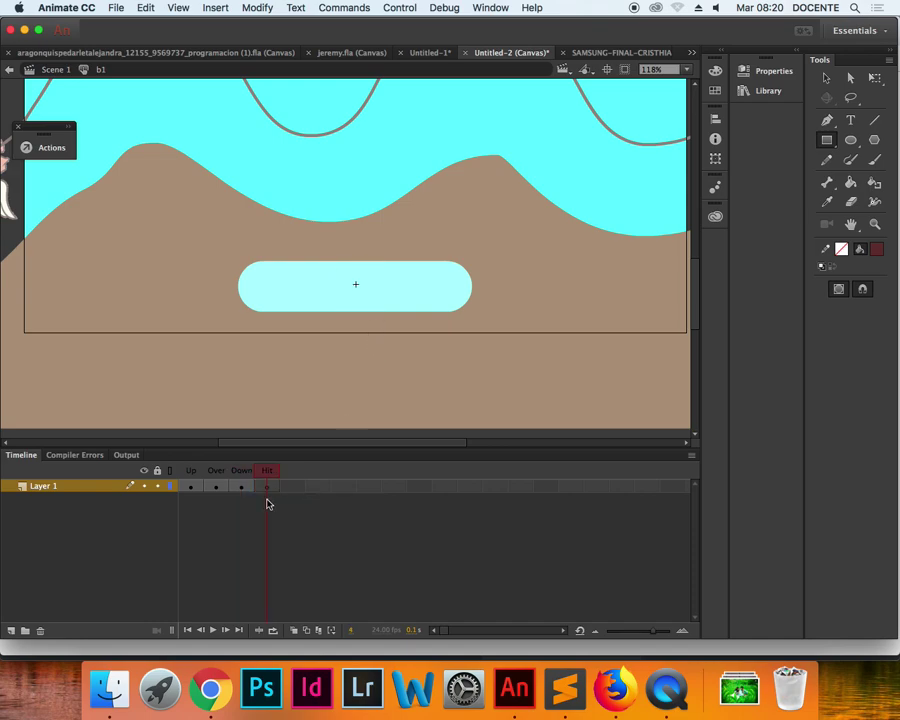
{"action": "left_click_drag", "start_coordinate": [299, 238], "coordinate": [414, 340]}
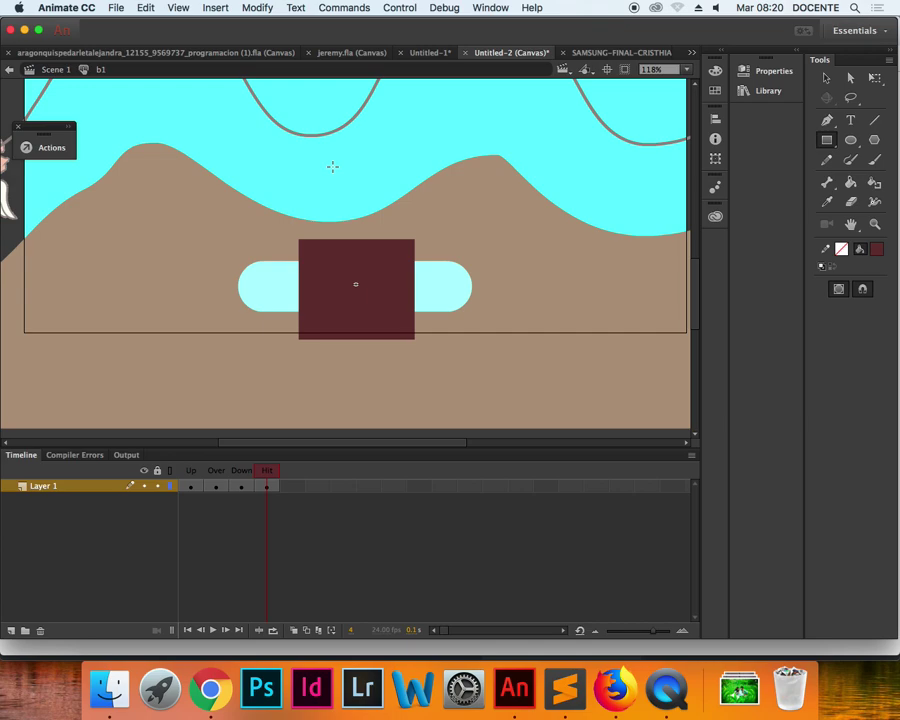
Step: Test the movie in the browser with the rectangular hit area, and return to the button's timeline in Animate
{"action": "key", "text": "super+Return"}
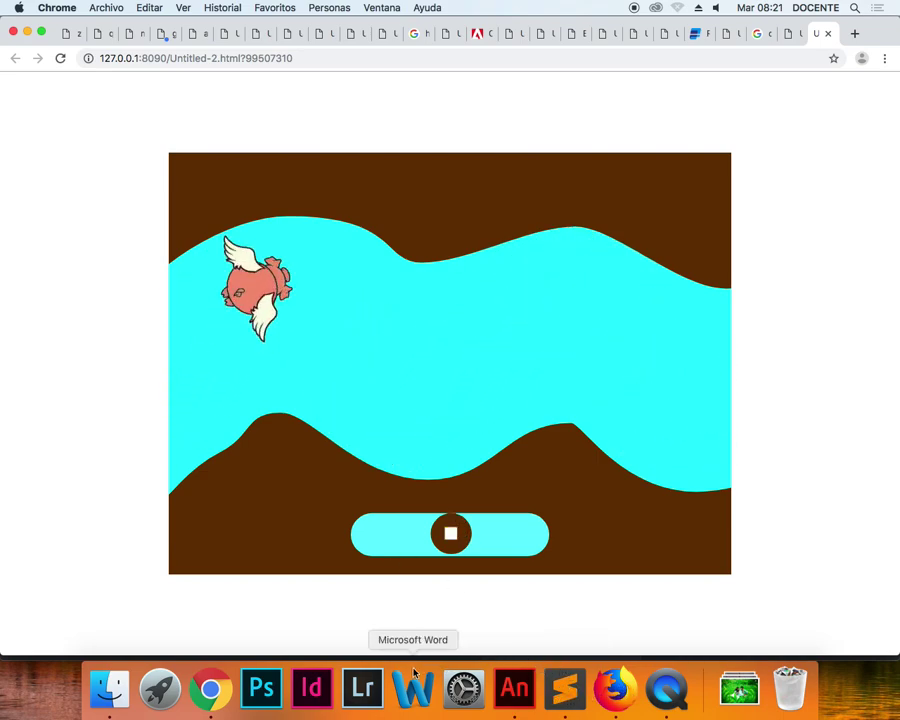
{"action": "left_click", "coordinate": [514, 688]}
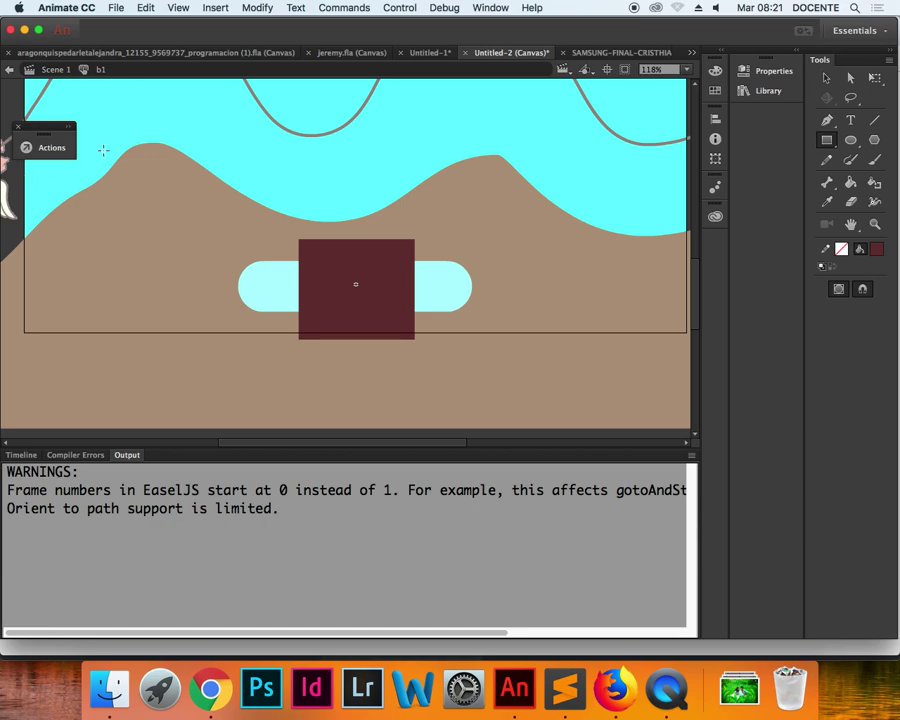
{"action": "left_click", "coordinate": [21, 455]}
Step: Delete the dark reddish brown rectangle from the Hit frame
{"action": "left_click", "coordinate": [277, 488]}
{"action": "key", "text": "v"}
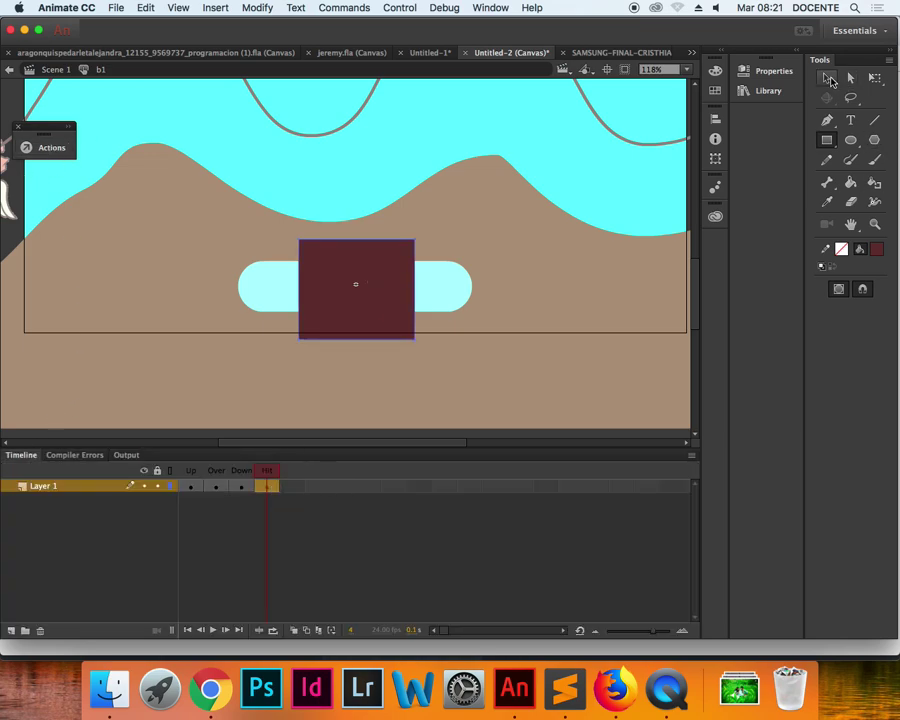
{"action": "key", "text": "BackSpace"}
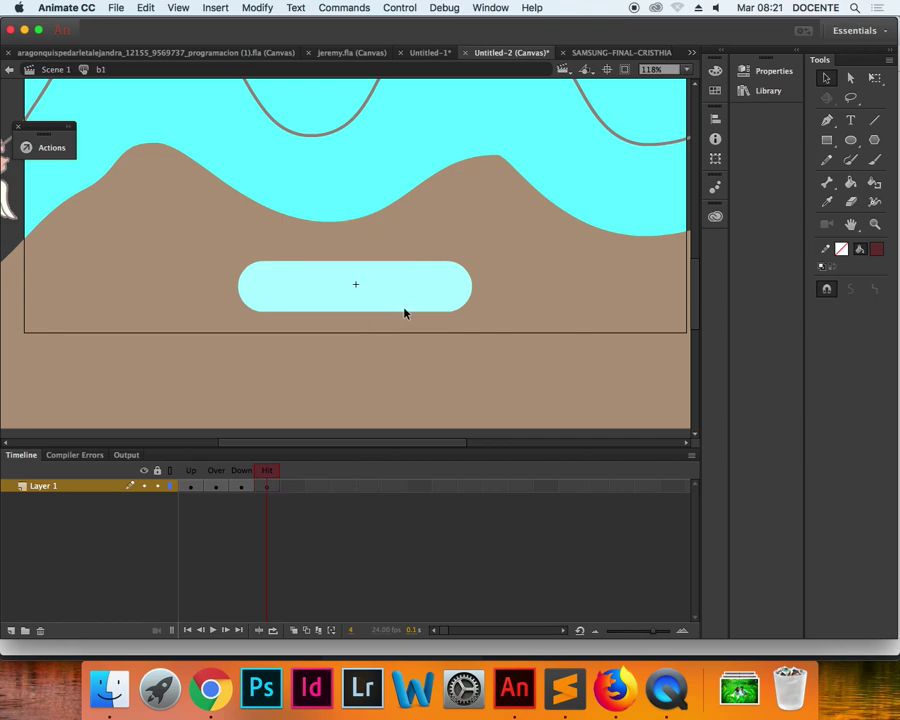
Step: Compare the empty Hit frame with the Down frame of the button
{"action": "left_click", "coordinate": [269, 486]}
{"action": "left_click", "coordinate": [284, 509]}
{"action": "left_click", "coordinate": [273, 487]}
{"action": "left_click", "coordinate": [242, 487]}
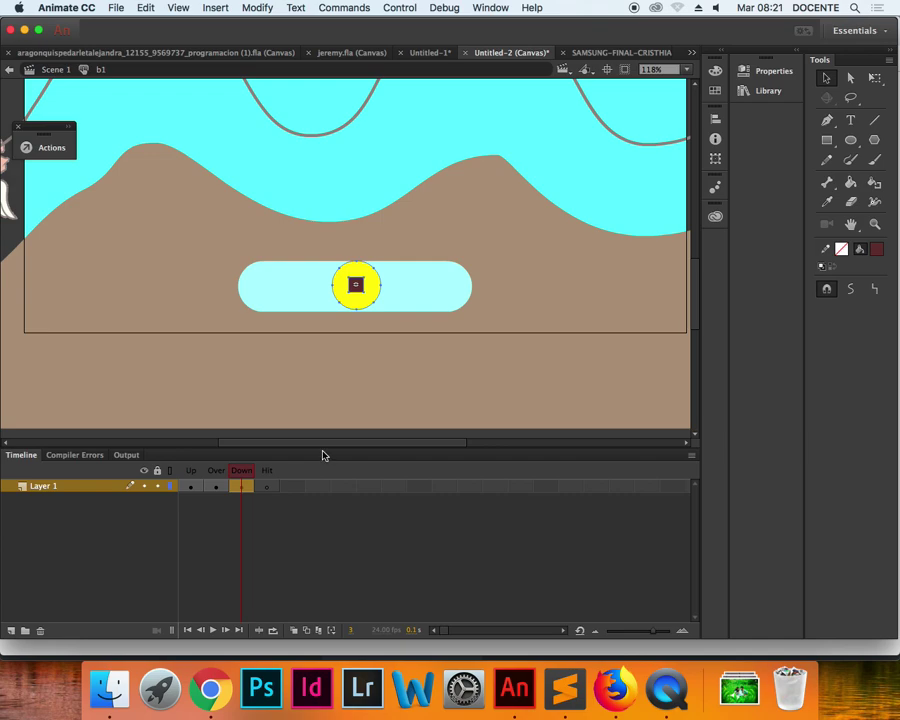
{"action": "left_click", "coordinate": [267, 488]}
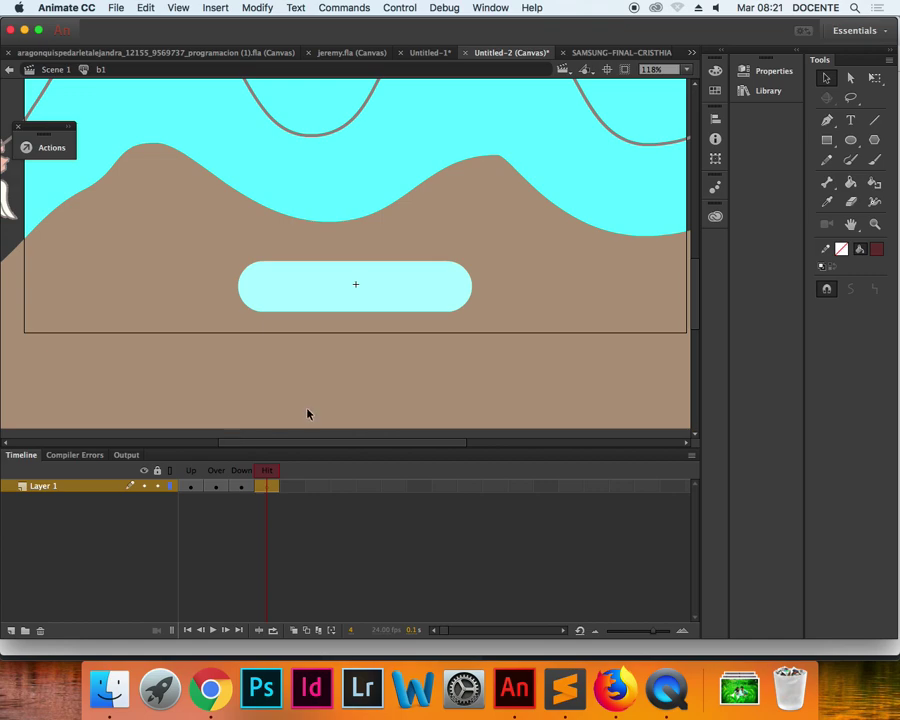
Step: Test the movie in the browser with the empty Hit state, and go back to the button's timeline in Animate
{"action": "key", "text": "super+Return"}
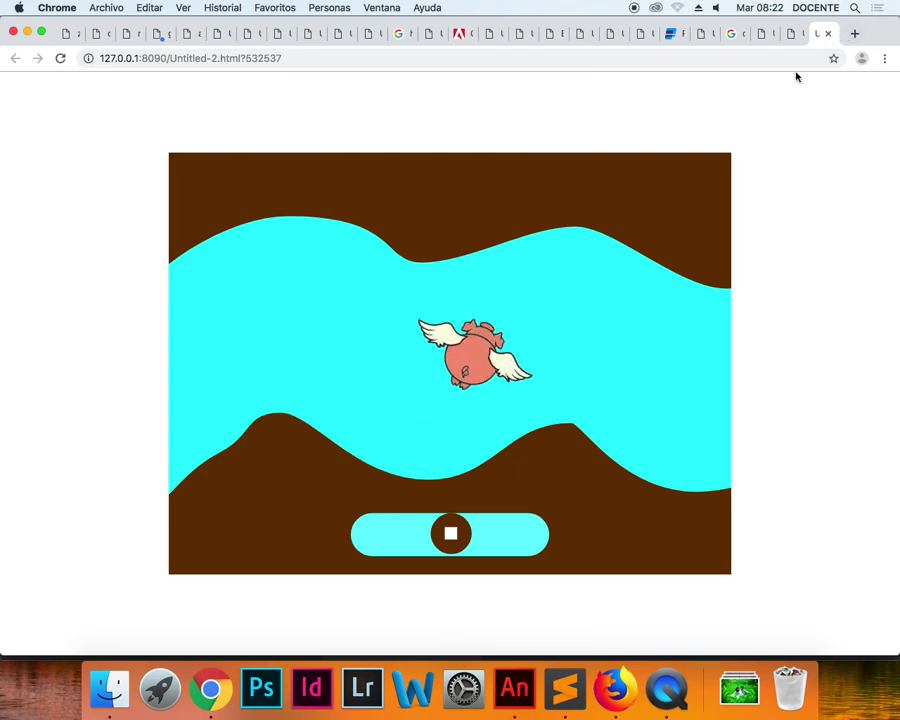
{"action": "left_click", "coordinate": [514, 688]}
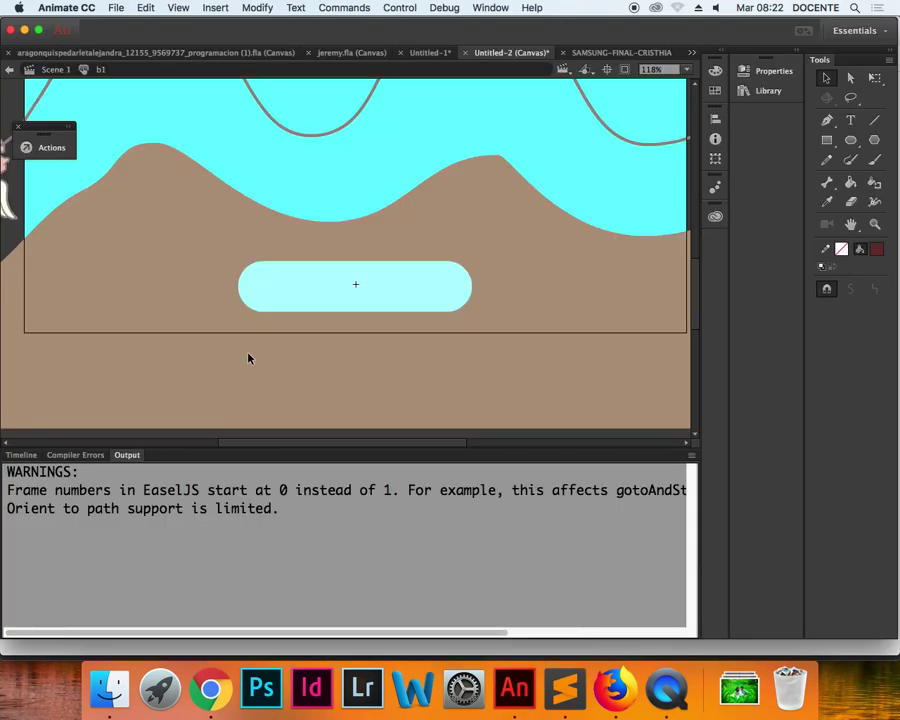
{"action": "left_click", "coordinate": [21, 455]}
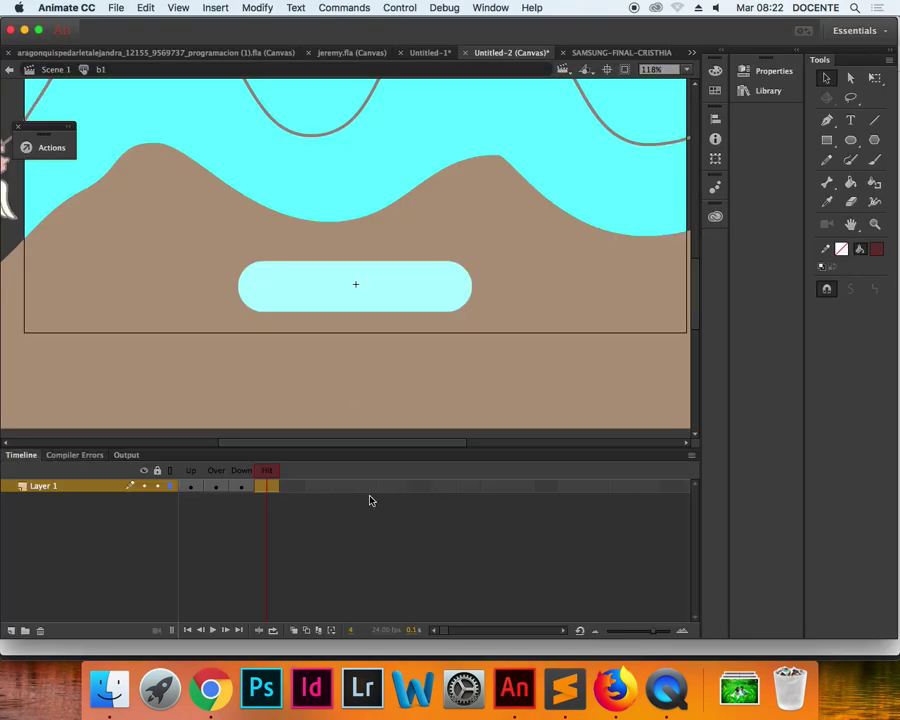
Step: Remove the Hit frame from the button's Layer 1
{"action": "left_click", "coordinate": [268, 487]}
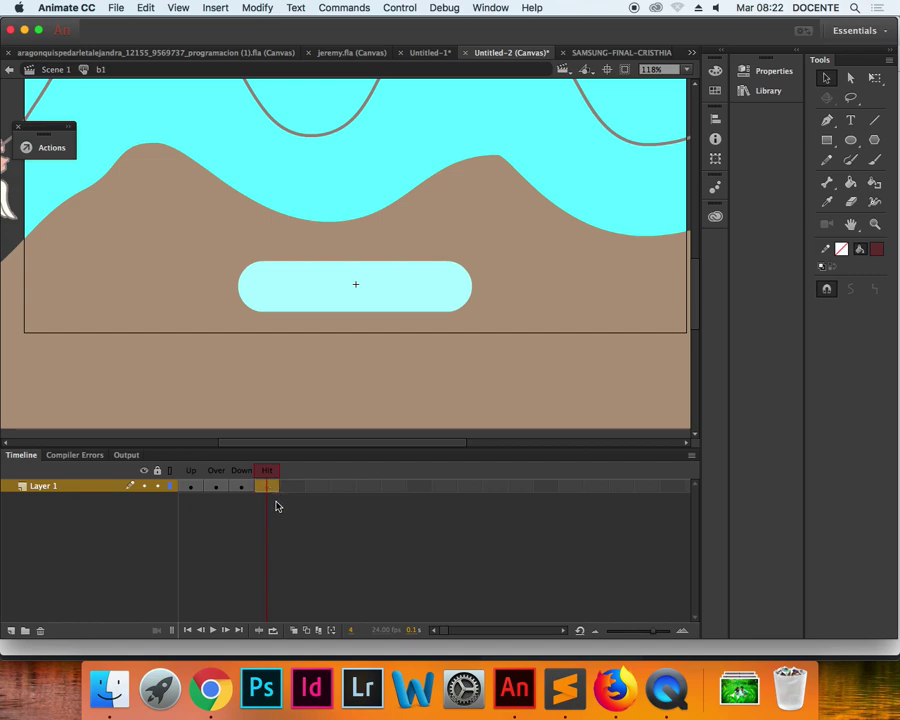
{"action": "right_click", "coordinate": [270, 490]}
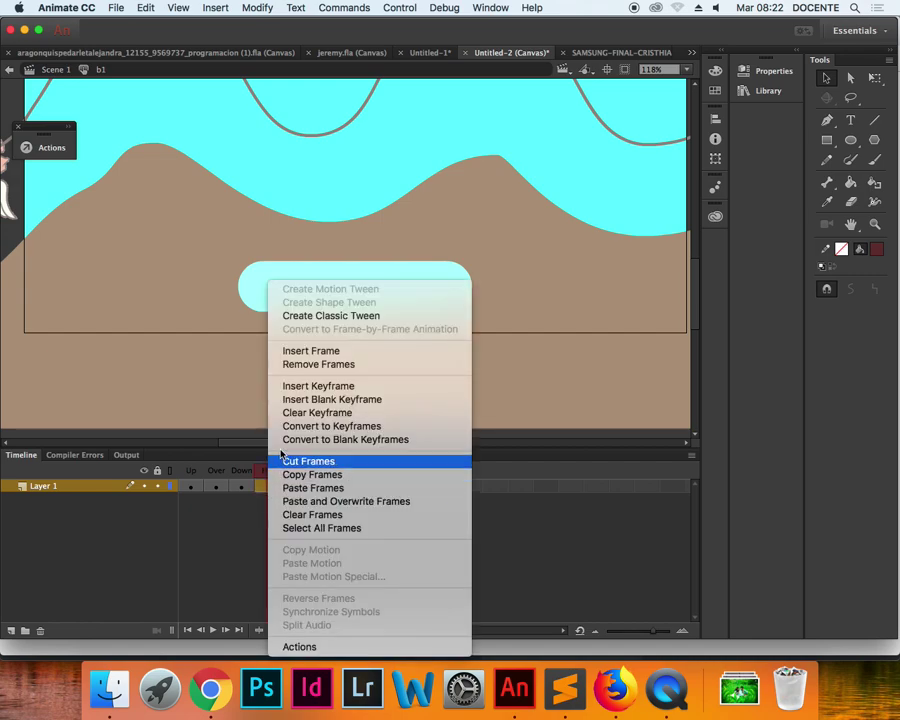
{"action": "left_click", "coordinate": [306, 366]}
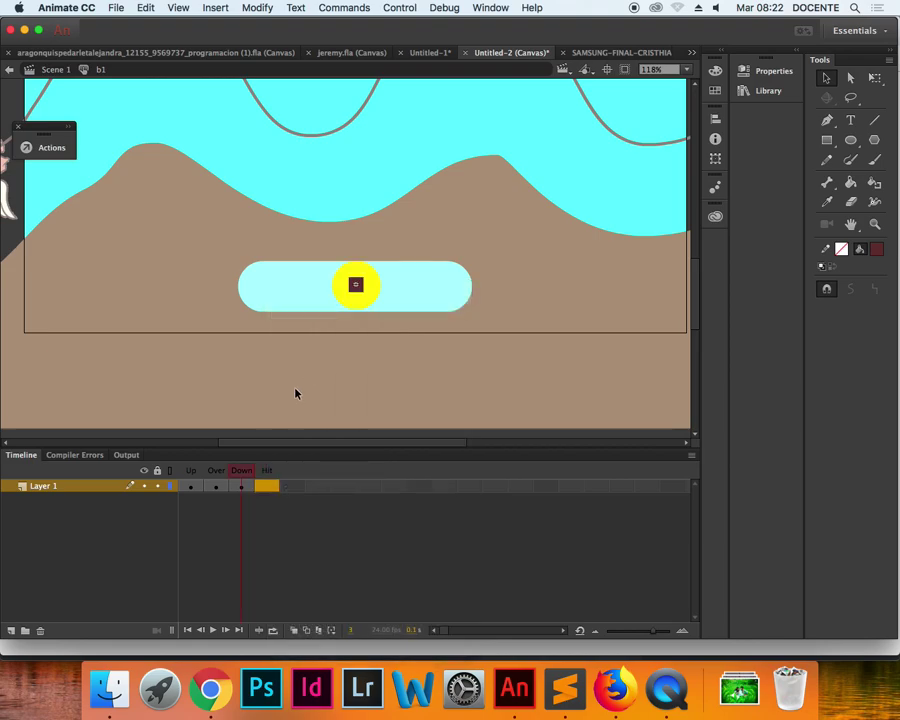
{"action": "left_click", "coordinate": [278, 489]}
{"action": "left_click", "coordinate": [373, 523]}
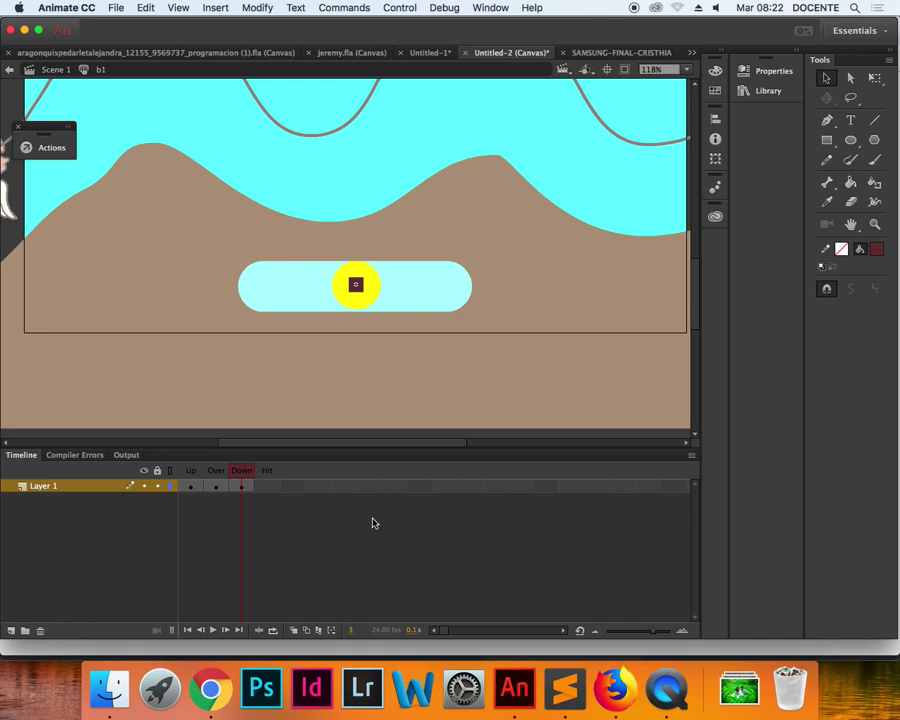
Step: Test the movie in the browser without a Hit frame and try the stop button's Over and Down states
{"action": "key", "text": "super+Return"}
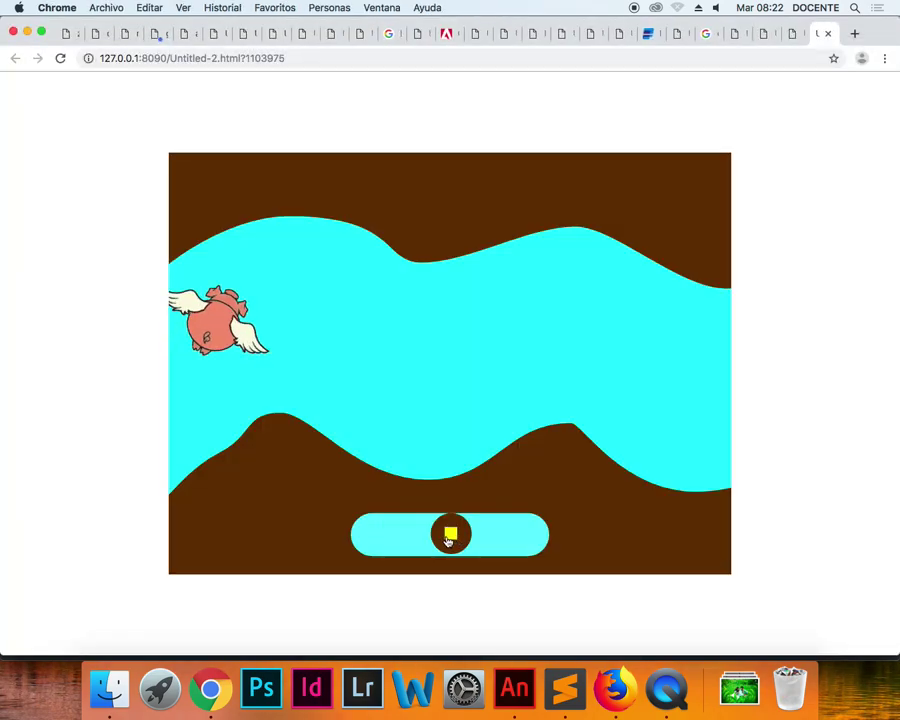
{"action": "left_click", "coordinate": [450, 535]}
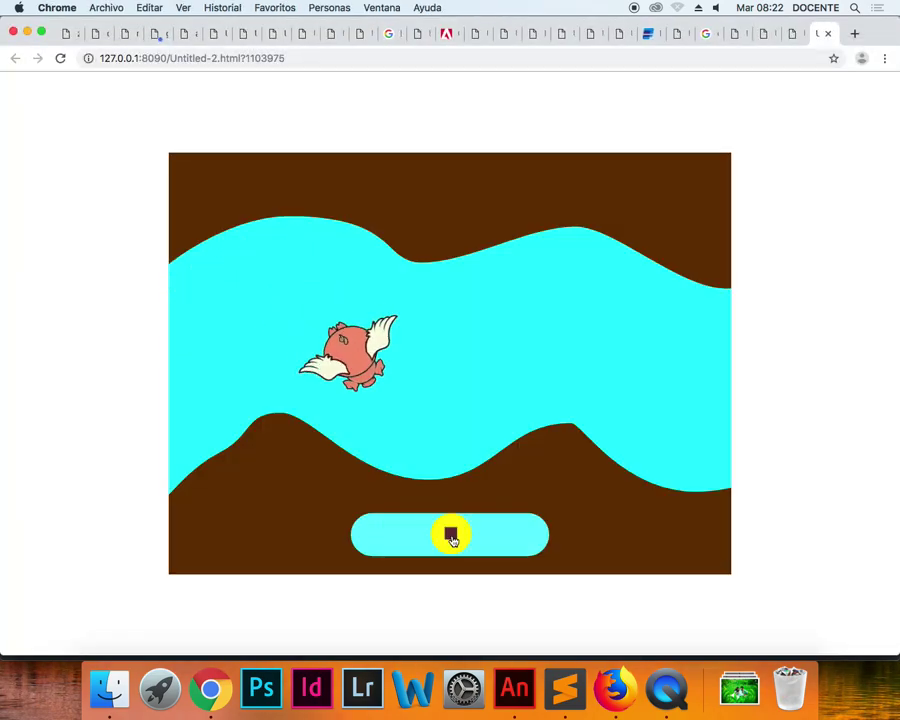
{"action": "left_click", "coordinate": [452, 536]}
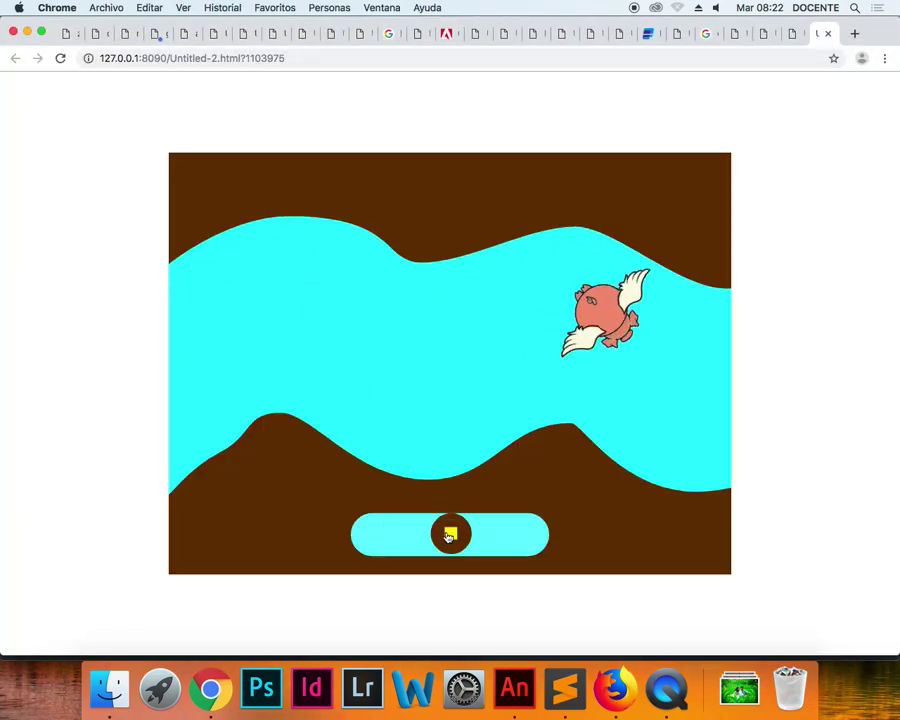
{"action": "left_click", "coordinate": [450, 536]}
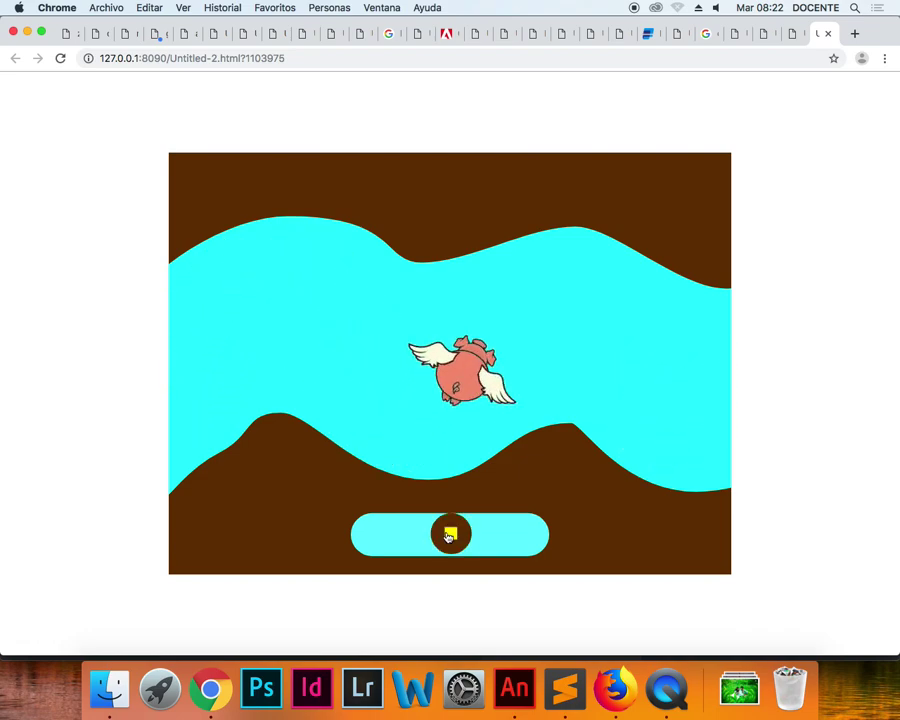
Step: Switch back to Animate and review the button's Up, Over, Down and Hit frames again
{"action": "left_click", "coordinate": [511, 690]}
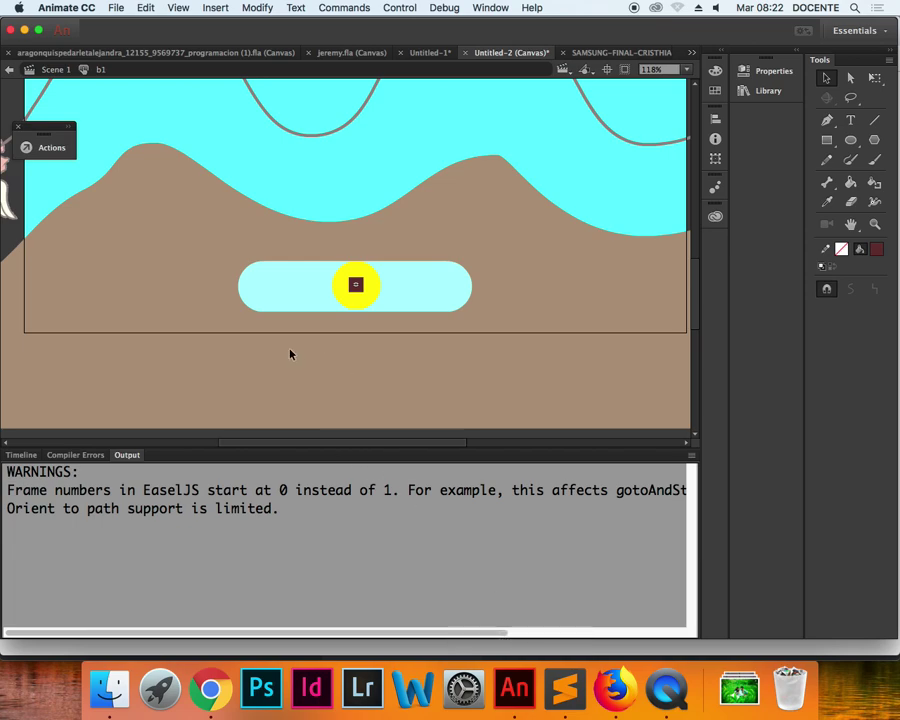
{"action": "left_click", "coordinate": [21, 455]}
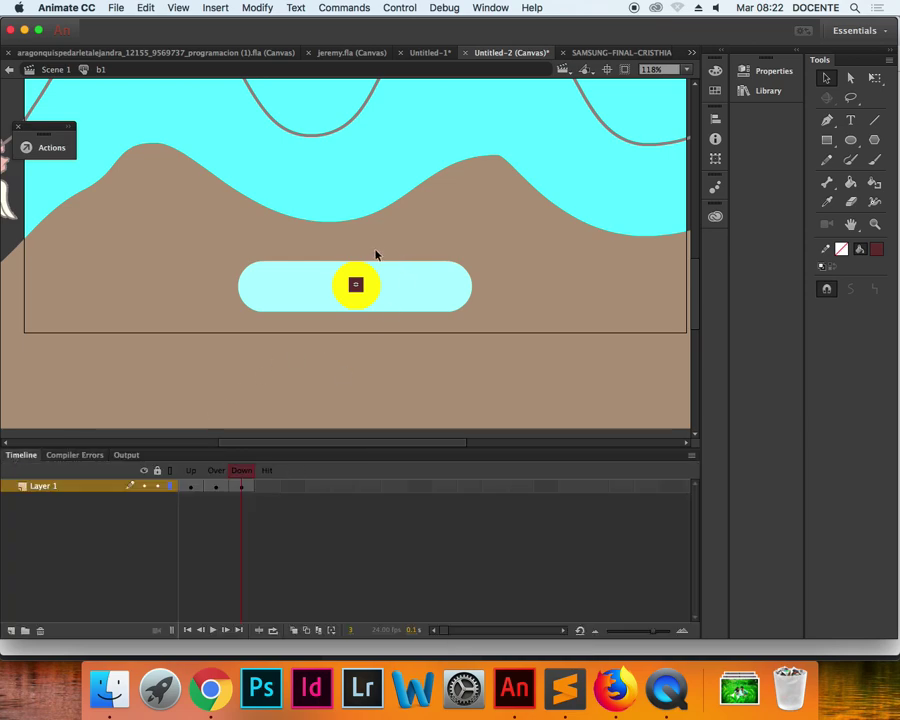
{"action": "left_click", "coordinate": [191, 486]}
{"action": "left_click", "coordinate": [216, 486]}
{"action": "left_click", "coordinate": [241, 486]}
{"action": "left_click", "coordinate": [268, 490]}
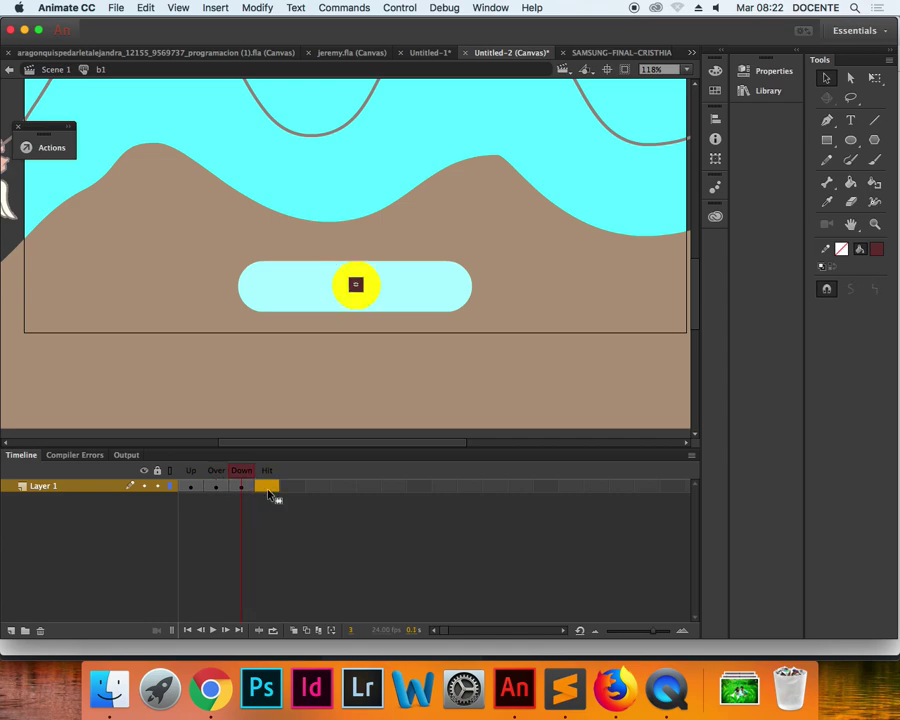